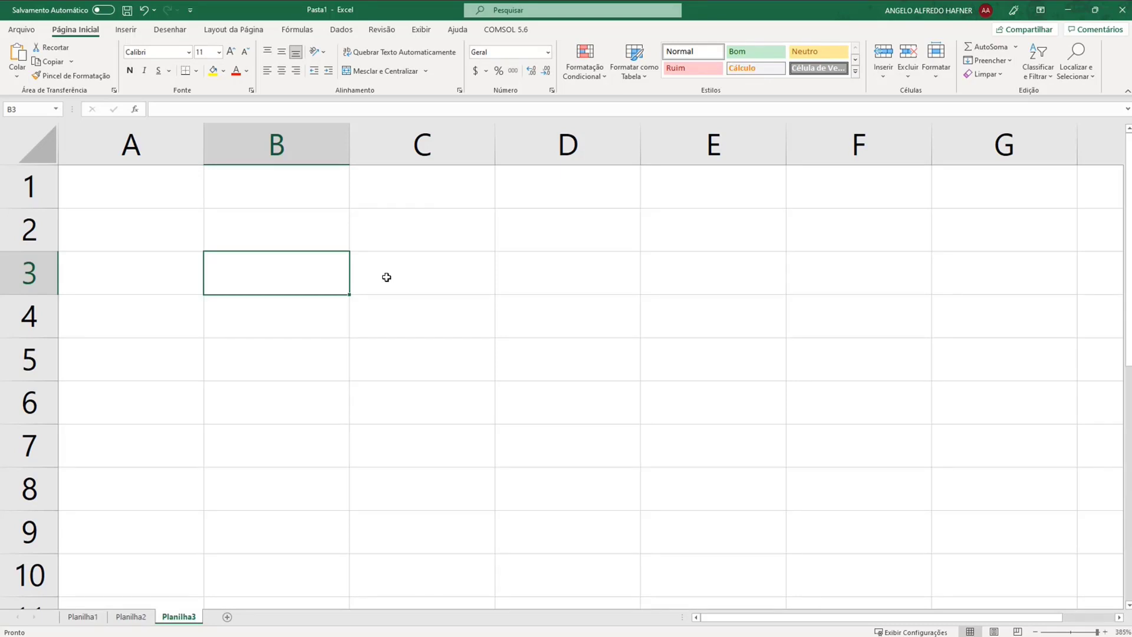
Enter the formula =PI()/6 in cell B3
{"action": "type", "text": "="}
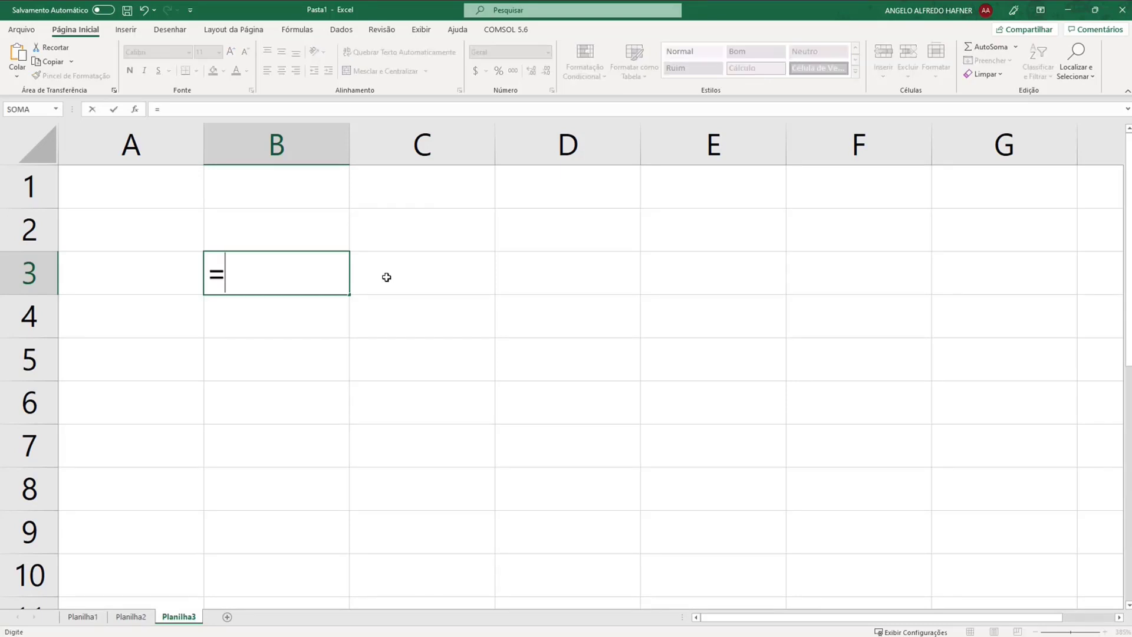
{"action": "type", "text": "pi()"}
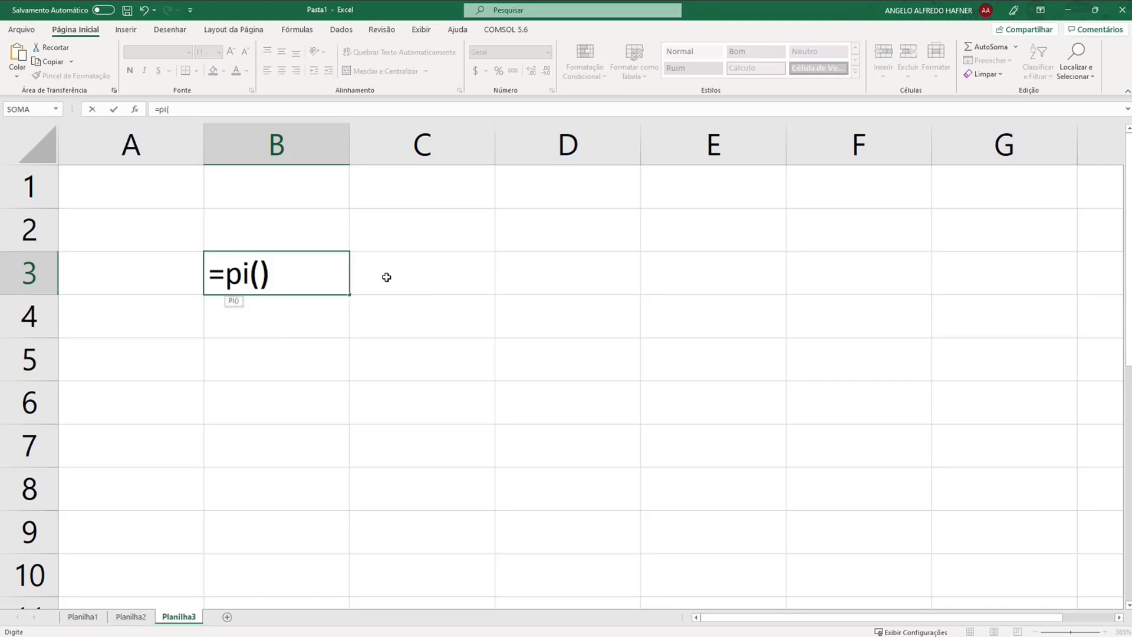
{"action": "type", "text": "/6"}
{"action": "key", "text": "Return"}
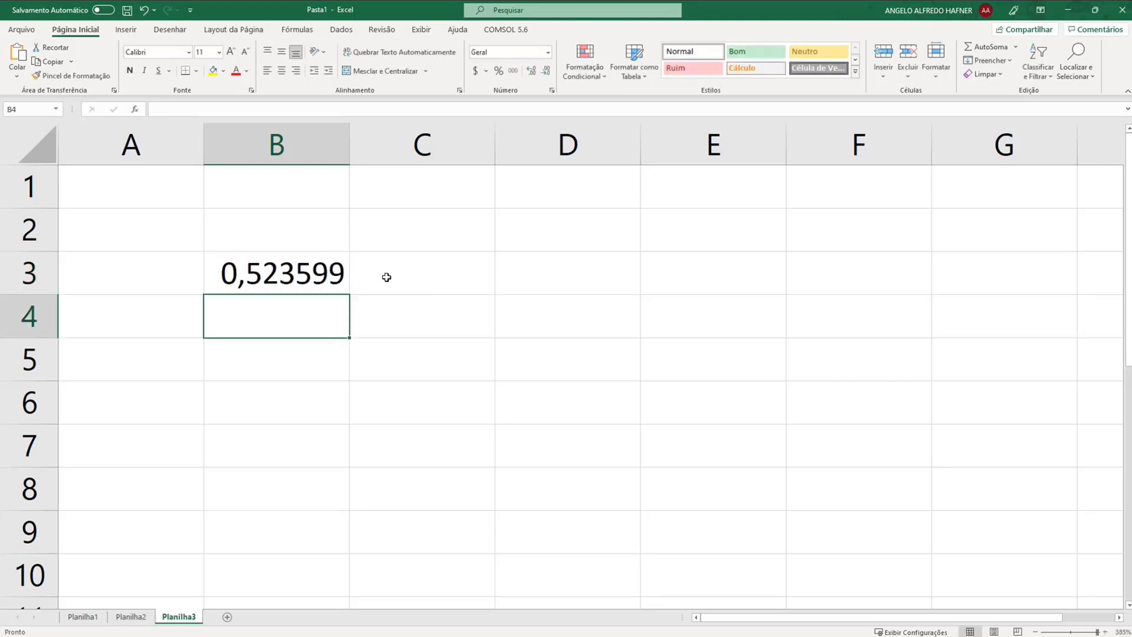
Label cell B2 as "ang" and cell C2 as "sin"
{"action": "key", "text": "Up"}
{"action": "key", "text": "Up"}
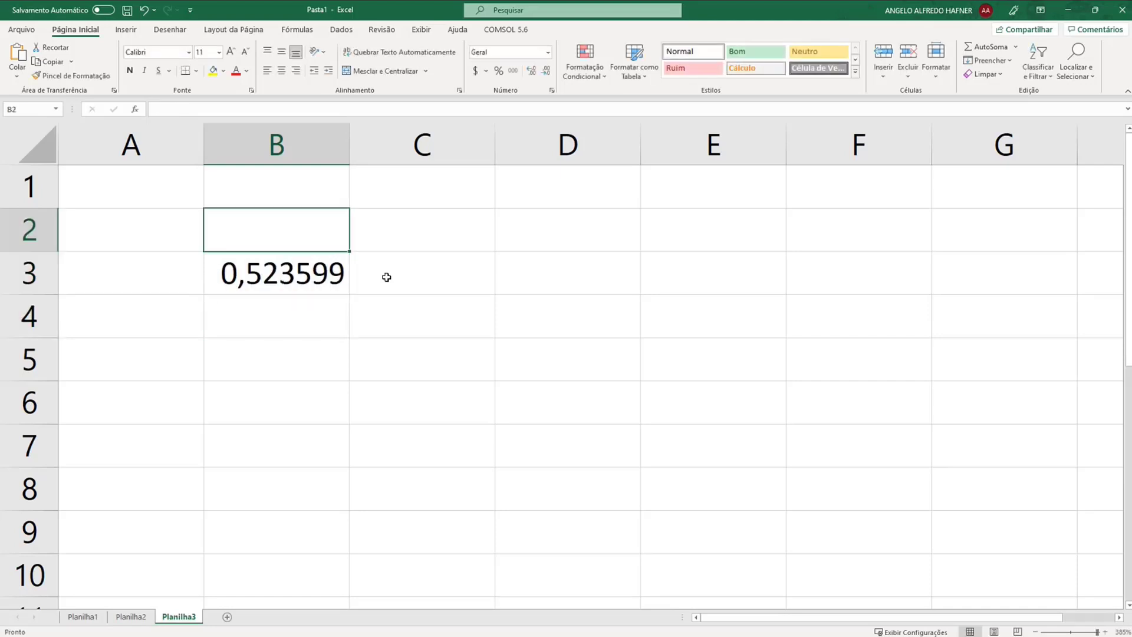
{"action": "type", "text": "ang"}
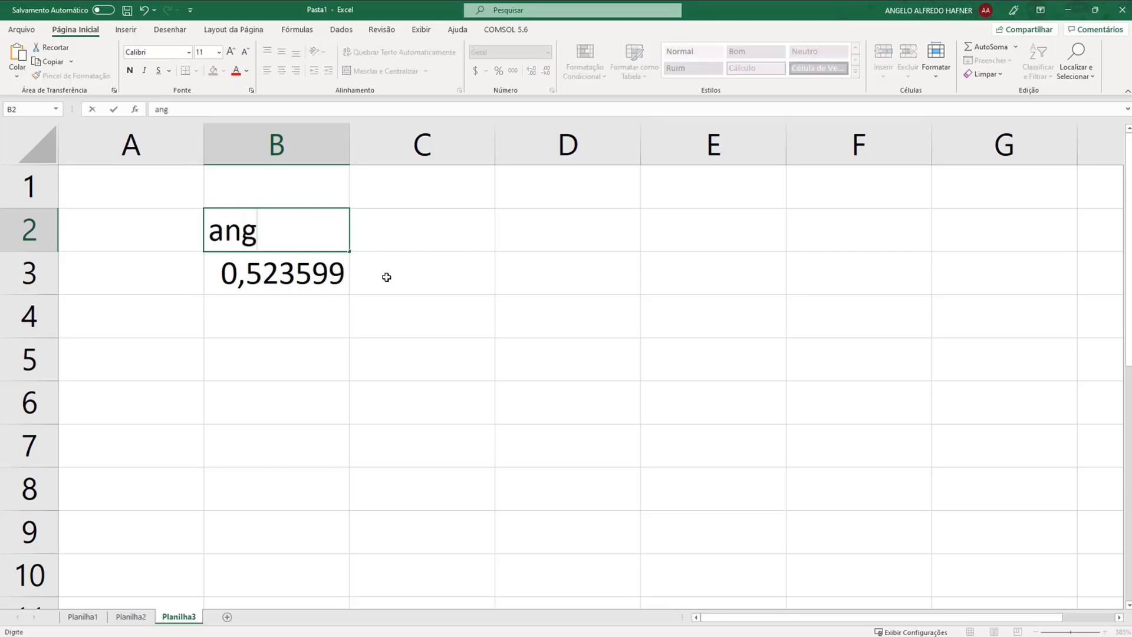
{"action": "key", "text": "Tab"}
{"action": "type", "text": "sin"}
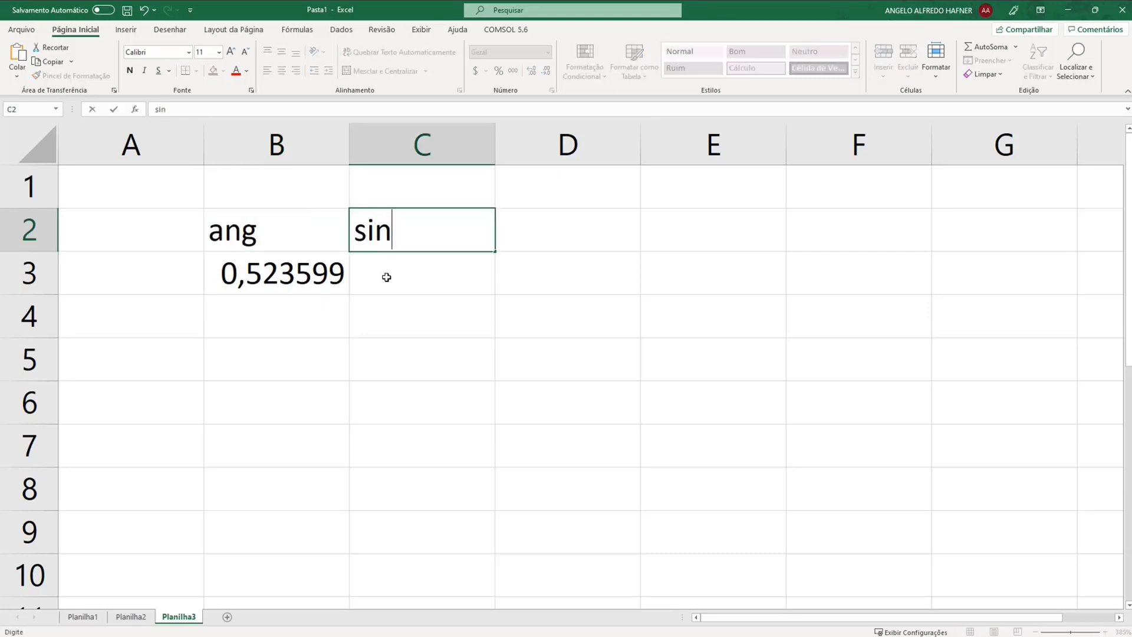
{"action": "key", "text": "Return"}
{"action": "type", "text": "1"}
{"action": "key", "text": "Return"}
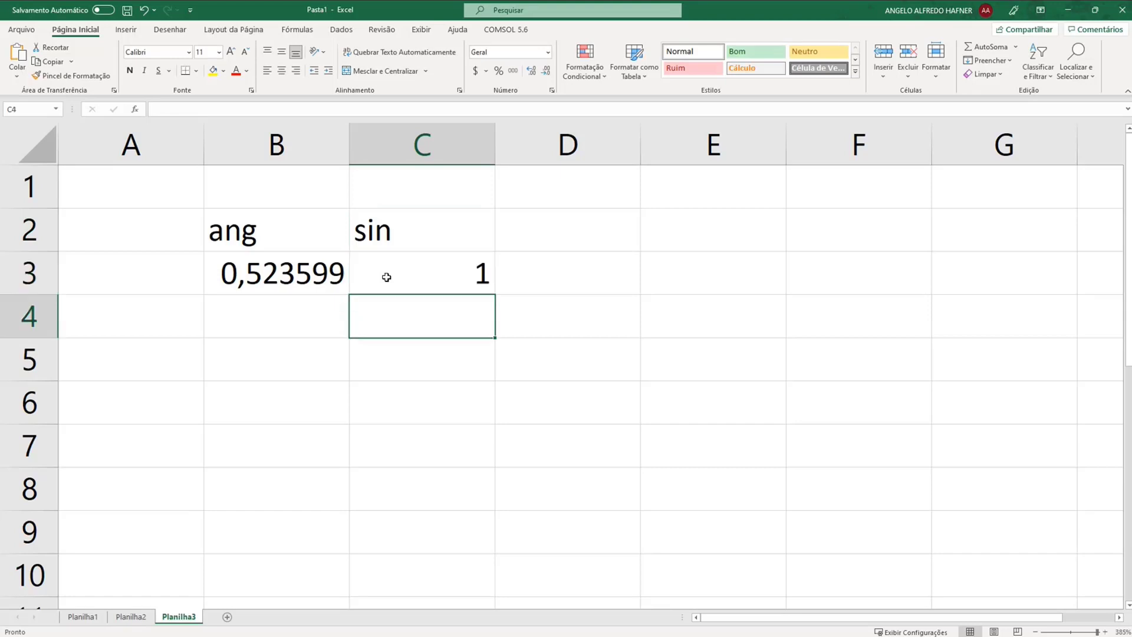
{"action": "key", "text": "Up"}
{"action": "key", "text": "Delete"}
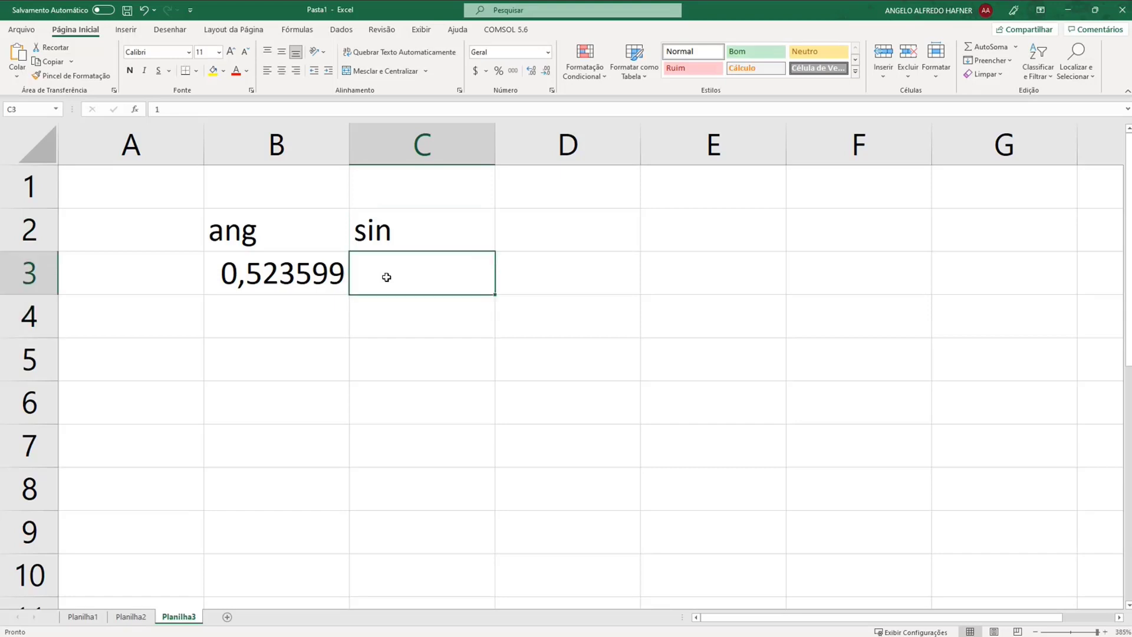
Replace the headings in B2 and C2 with "x" and "sin(x)"
{"action": "key", "text": "Up"}
{"action": "key", "text": "Left"}
{"action": "type", "text": "x"}
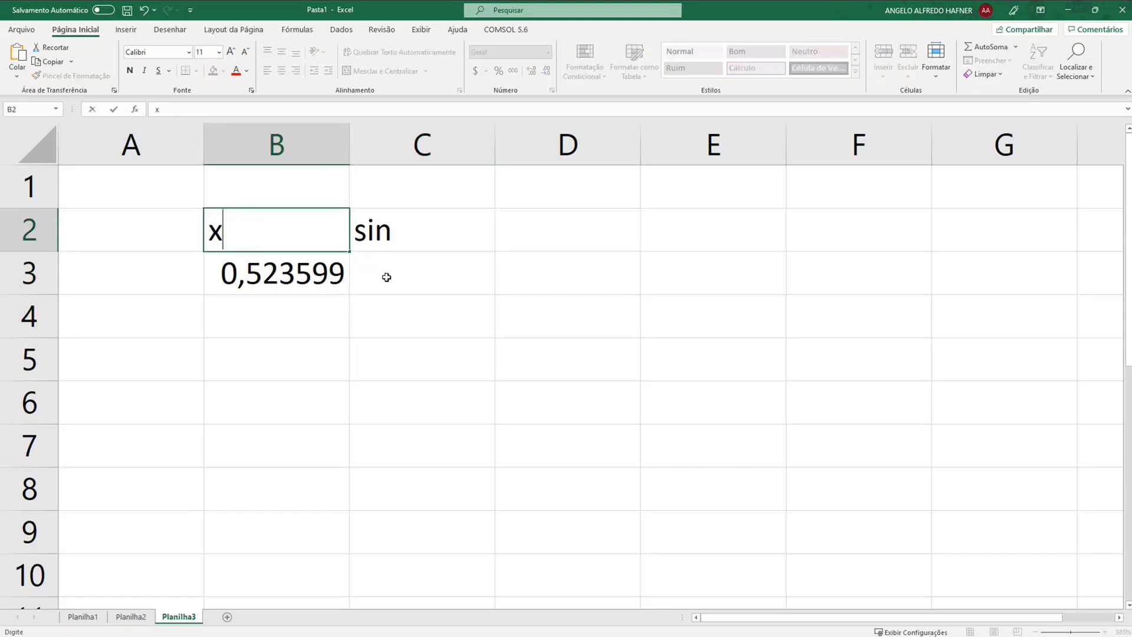
{"action": "key", "text": "Tab"}
{"action": "type", "text": "sin(x)"}
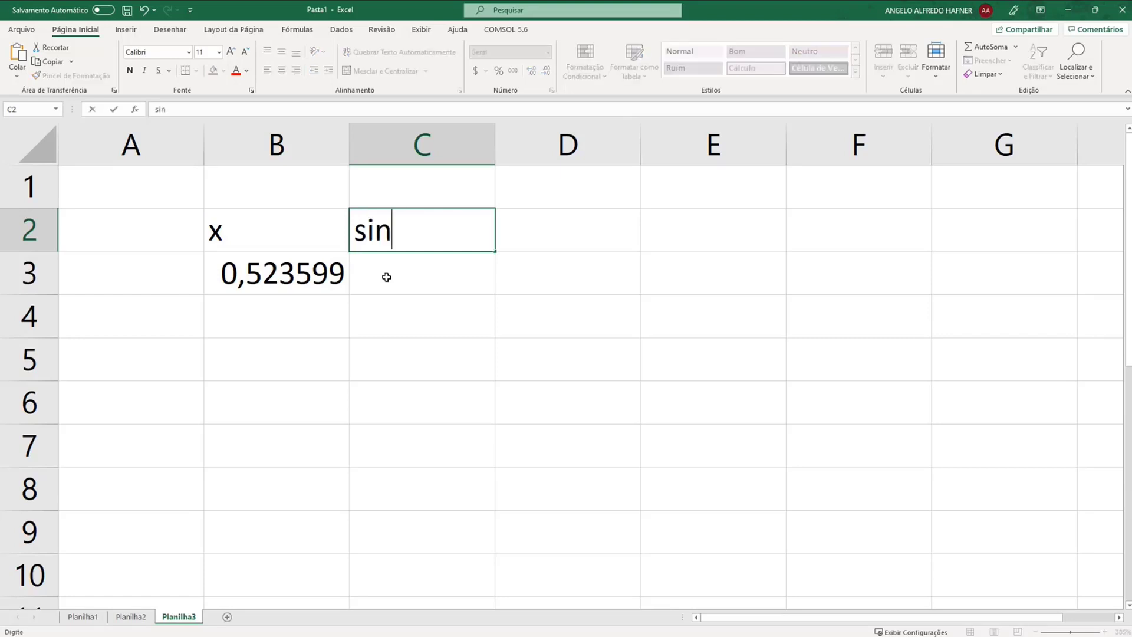
{"action": "key", "text": "Return"}
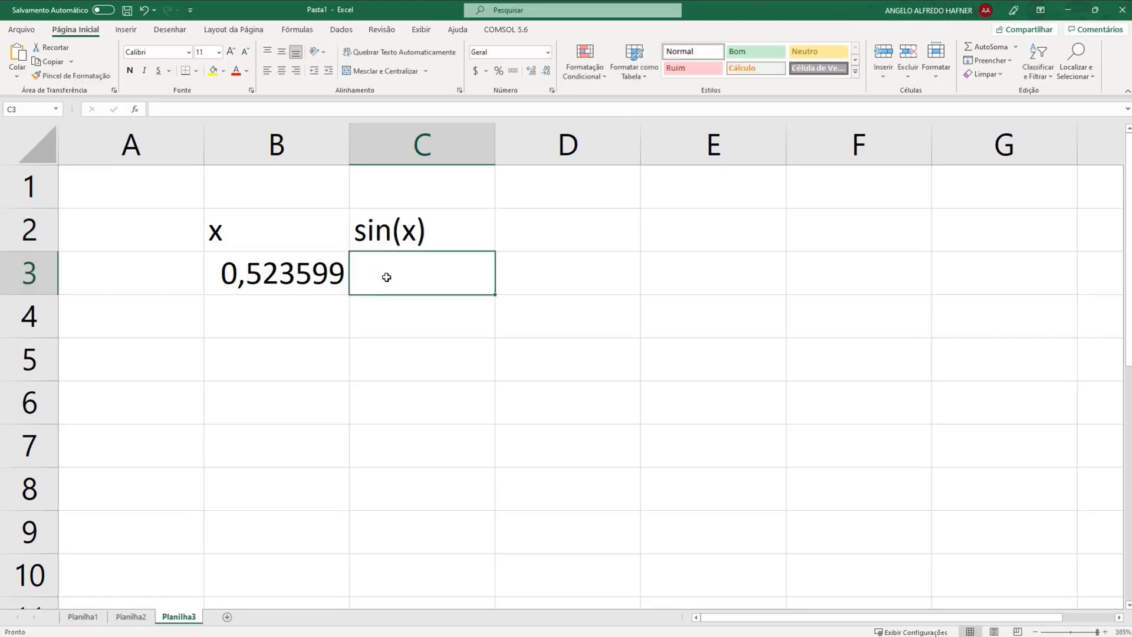
Calculate the sine of B3 in cell C3 with the SEN function
{"action": "type", "text": "=sen"}
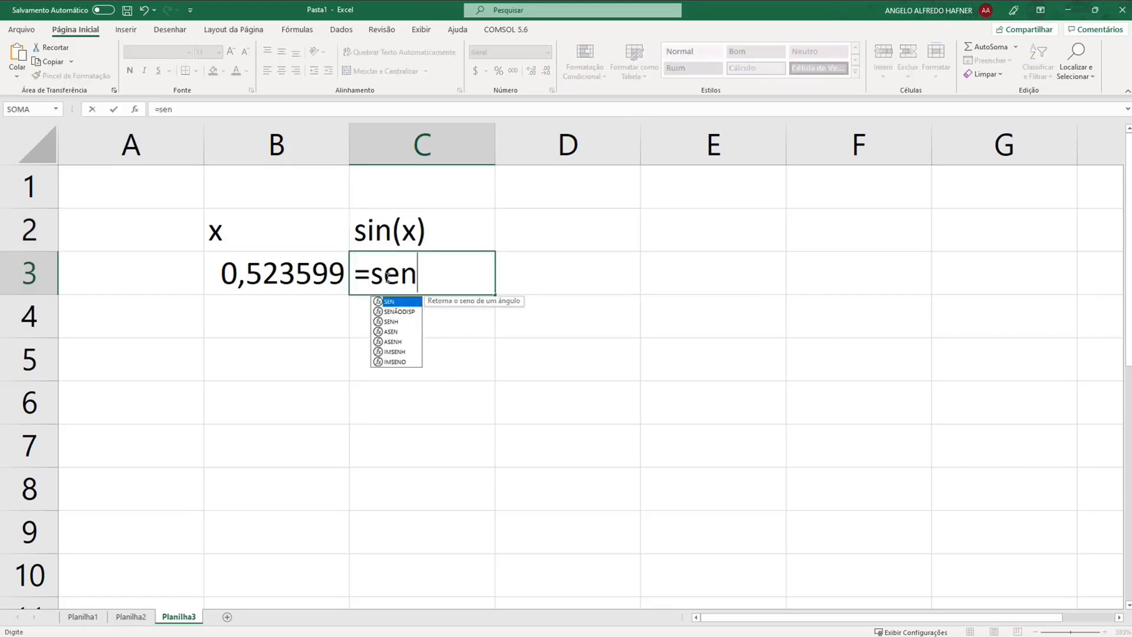
{"action": "key", "text": "Tab"}
{"action": "key", "text": "Left"}
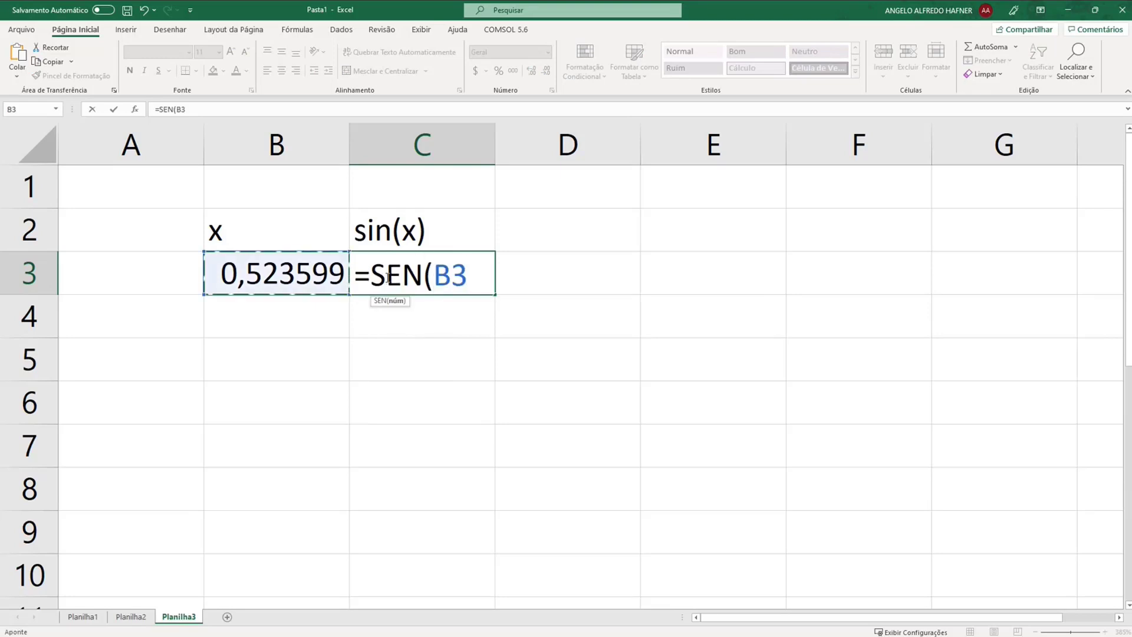
{"action": "key", "text": "Return"}
{"action": "left_click", "coordinate": [387, 277]}
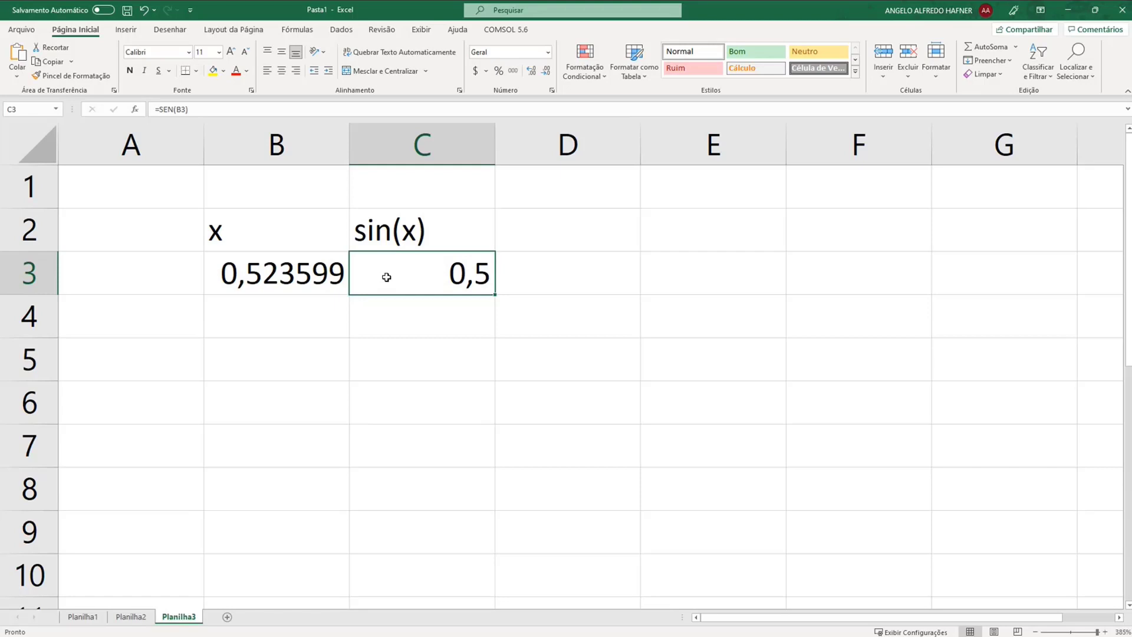
Calculate the arcsine of C3 in cell D3 with the formula =ASEN(C3)
{"action": "key", "text": "Right"}
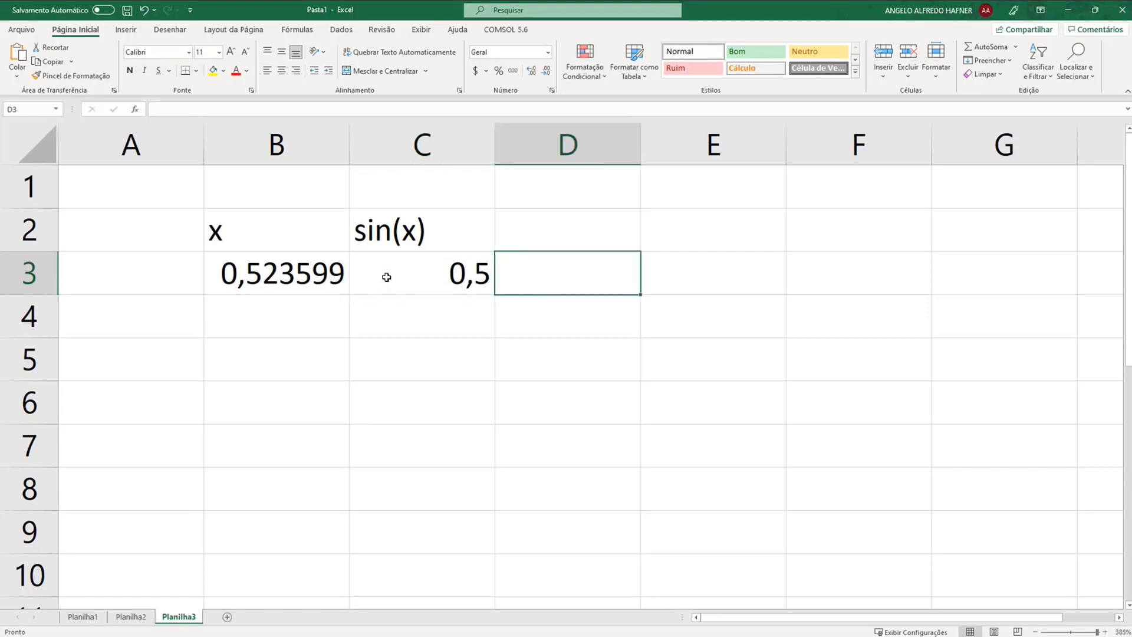
{"action": "type", "text": "=as"}
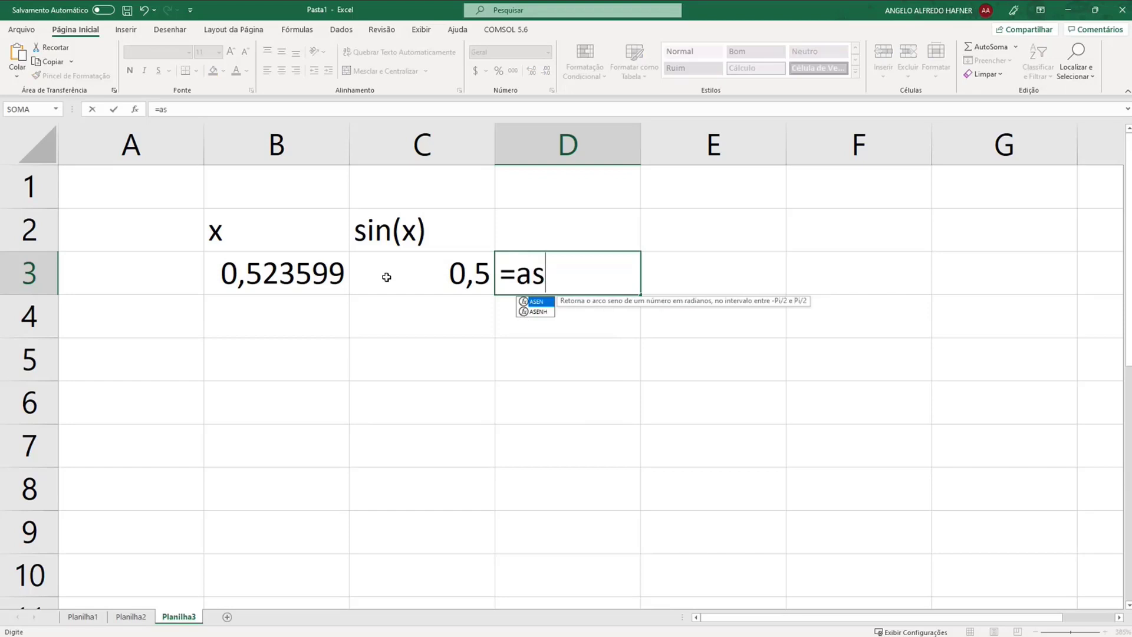
{"action": "key", "text": "Tab"}
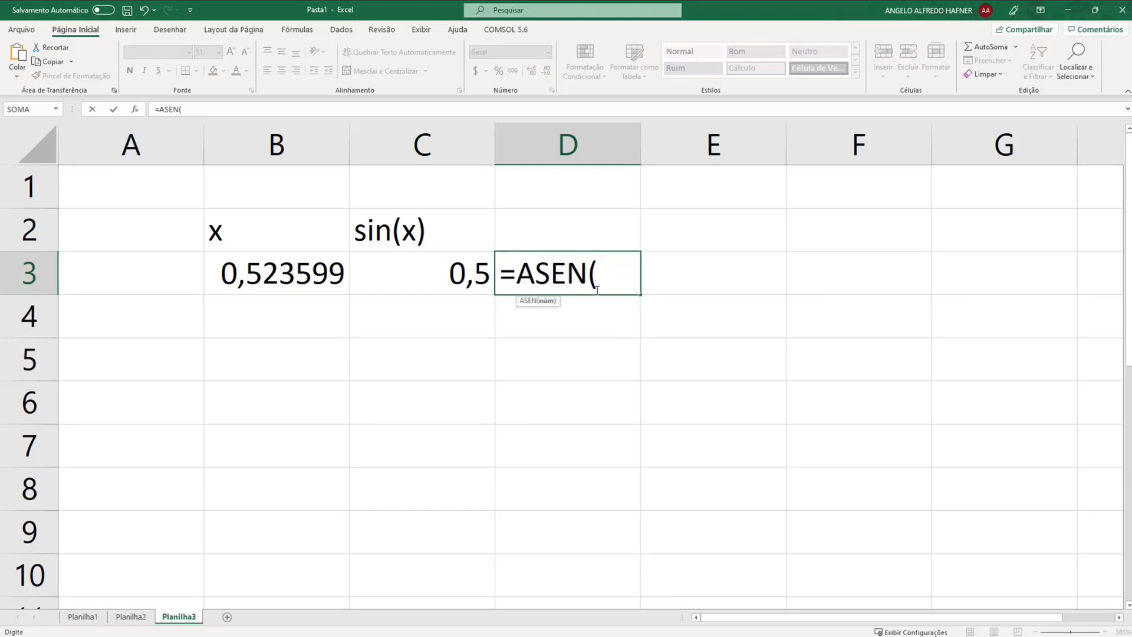
{"action": "left_click", "coordinate": [465, 269]}
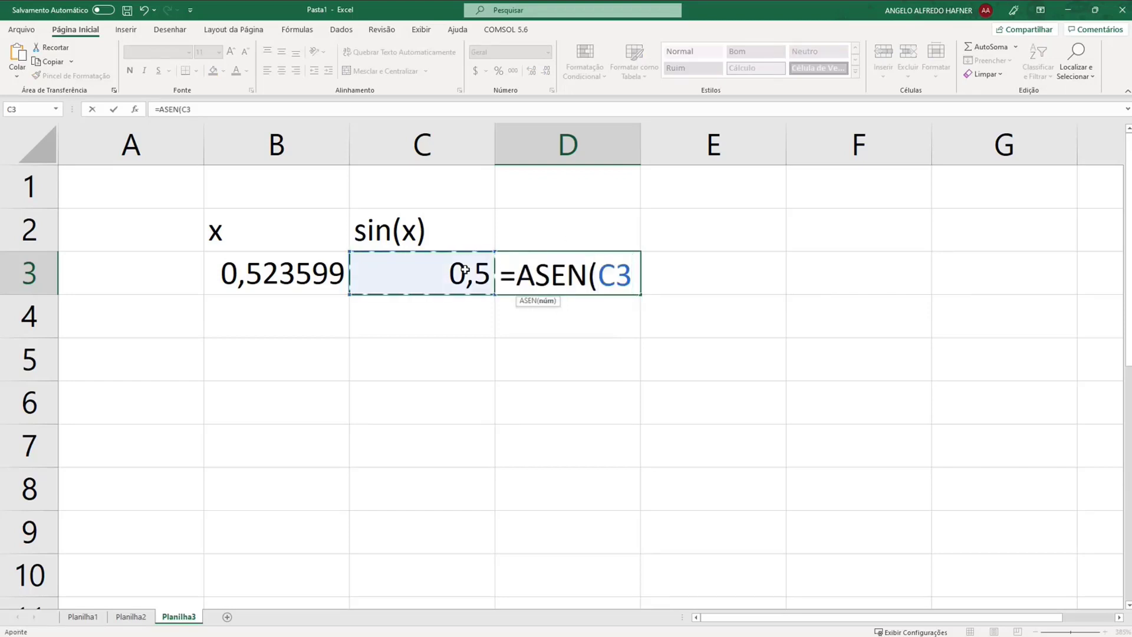
{"action": "type", "text": ")"}
{"action": "key", "text": "Return"}
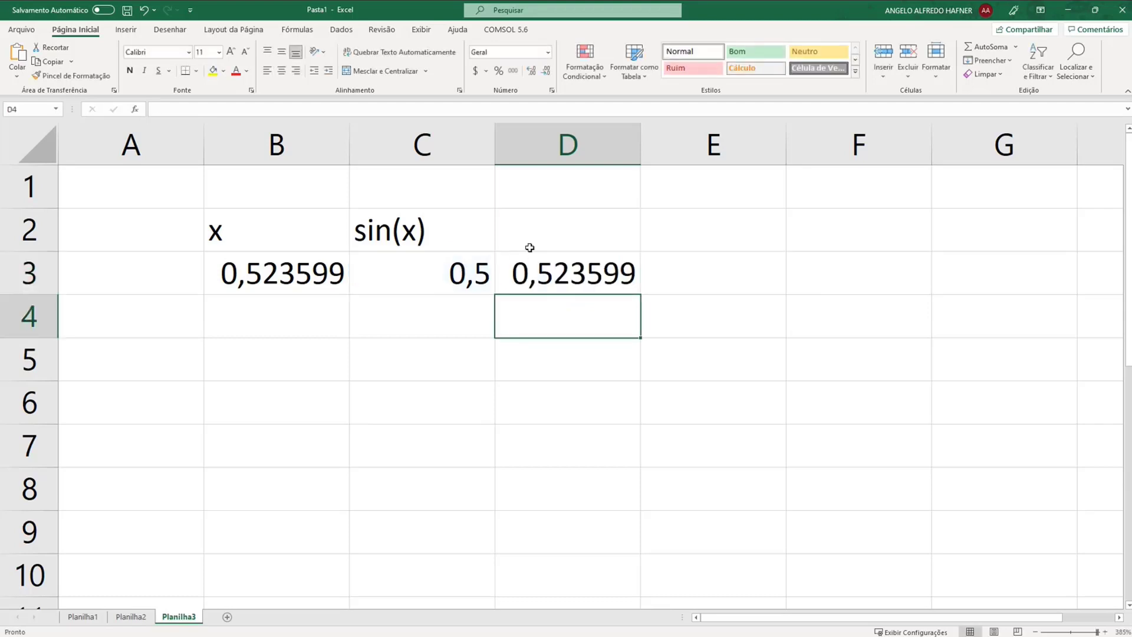
Label cell D2 as "x" above the arcsine result
{"action": "left_click", "coordinate": [555, 272]}
{"action": "left_click", "coordinate": [607, 233]}
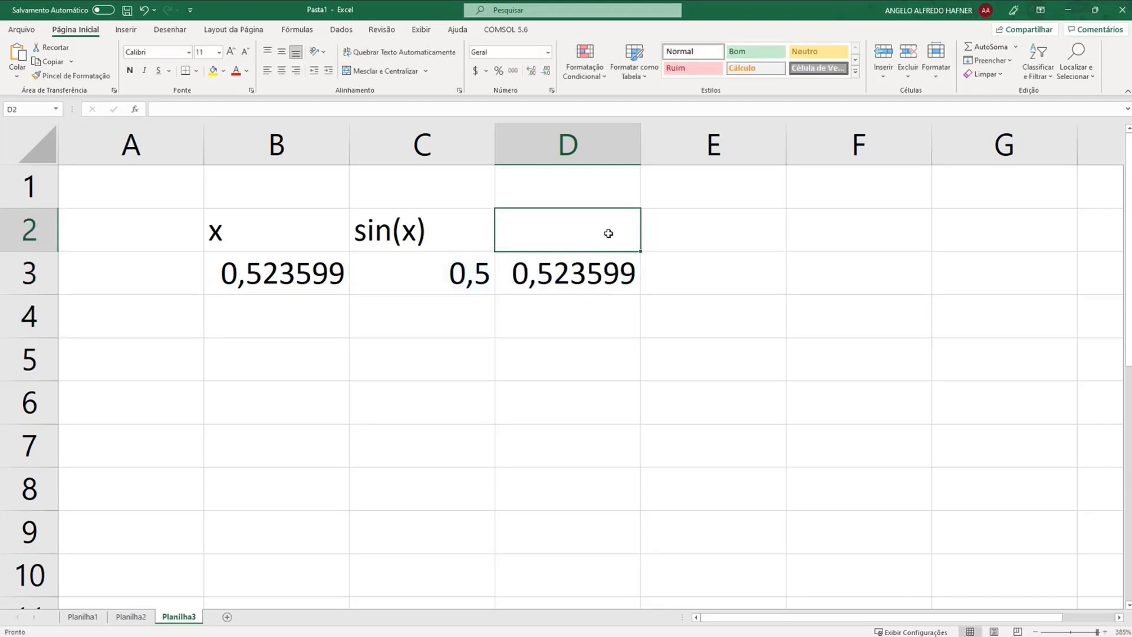
{"action": "type", "text": "x"}
{"action": "key", "text": "Return"}
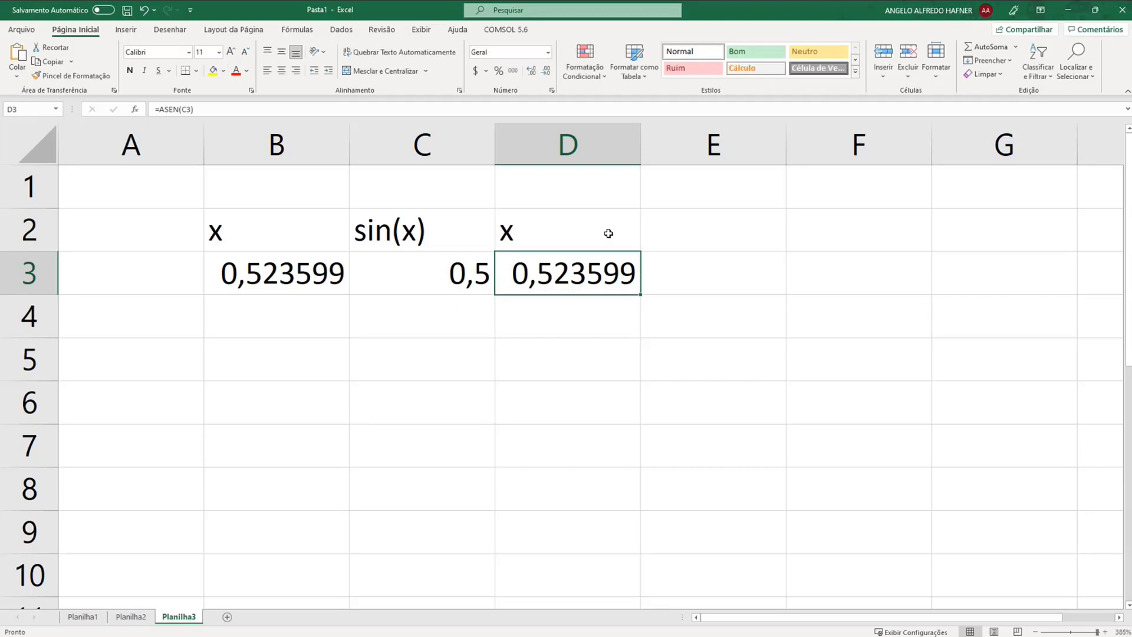
Center the contents of all cells in the sheet vertically and horizontally
{"action": "left_click", "coordinate": [36, 146]}
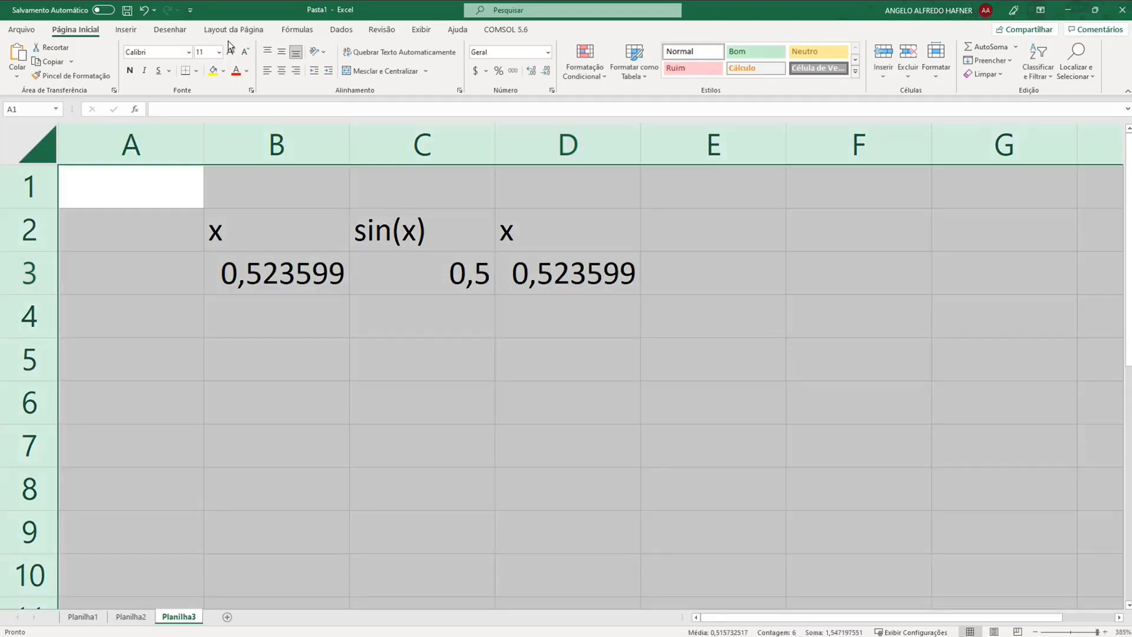
{"action": "left_click", "coordinate": [282, 54]}
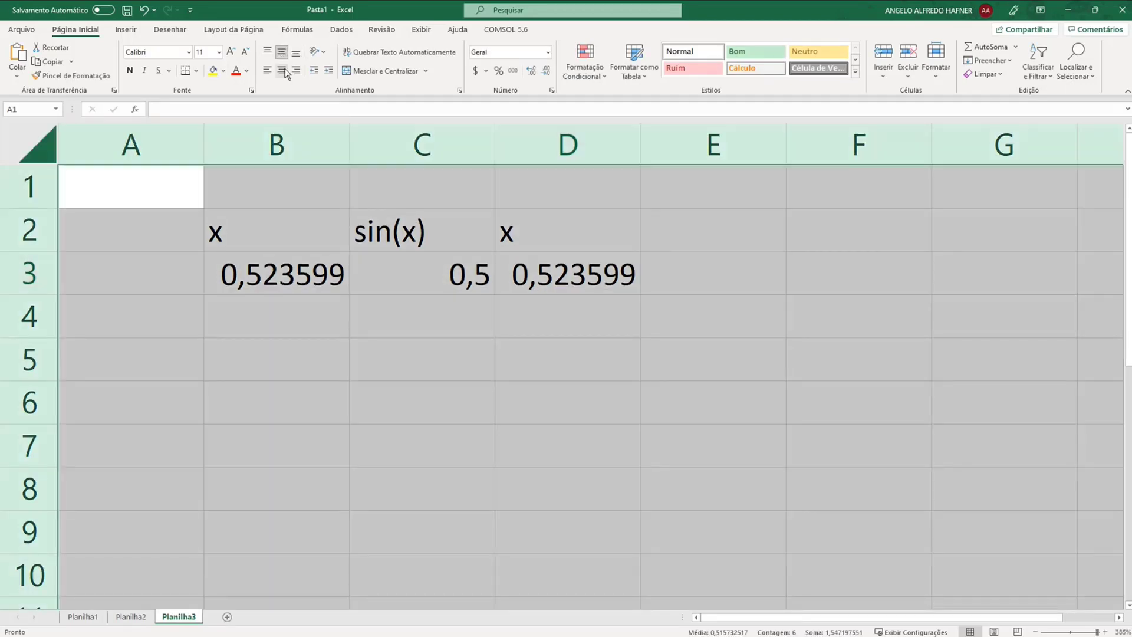
{"action": "left_click", "coordinate": [282, 70]}
Fill the formulas in B3:D3 down through row 8
{"action": "left_click", "coordinate": [319, 278]}
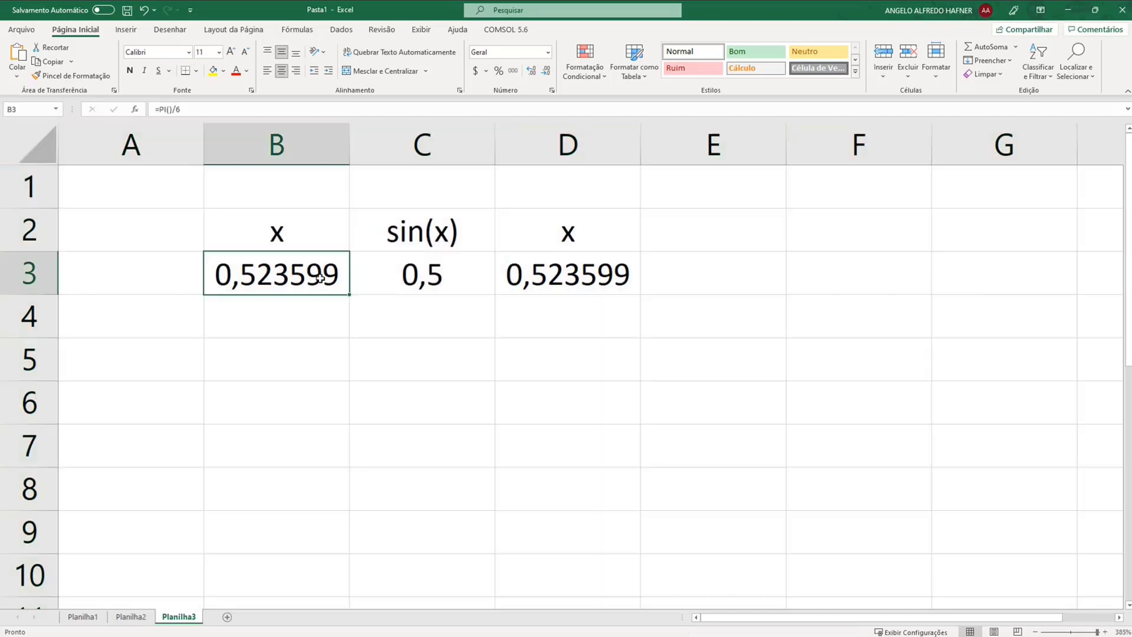
{"action": "left_click", "coordinate": [311, 320]}
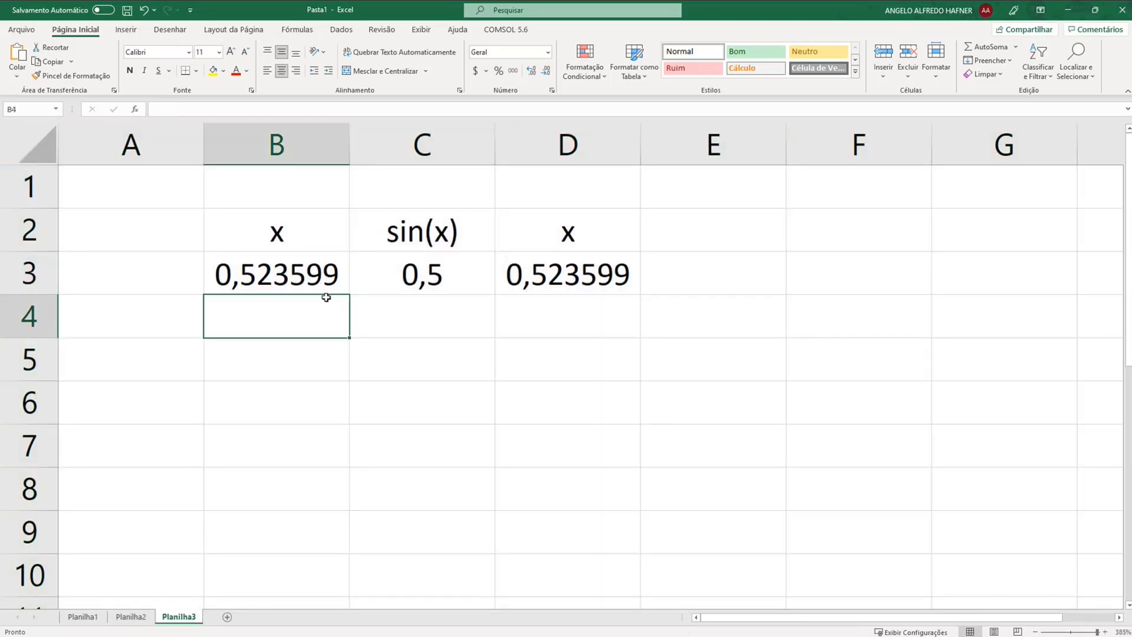
{"action": "left_click_drag", "start_coordinate": [314, 275], "coordinate": [566, 275]}
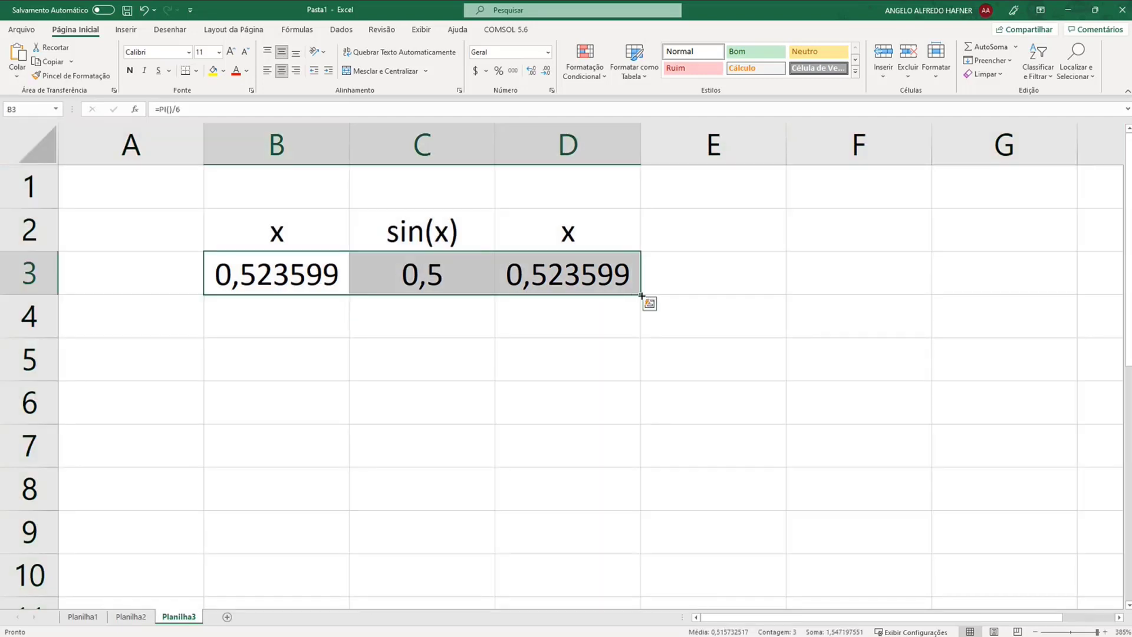
{"action": "left_click_drag", "start_coordinate": [641, 294], "coordinate": [619, 504]}
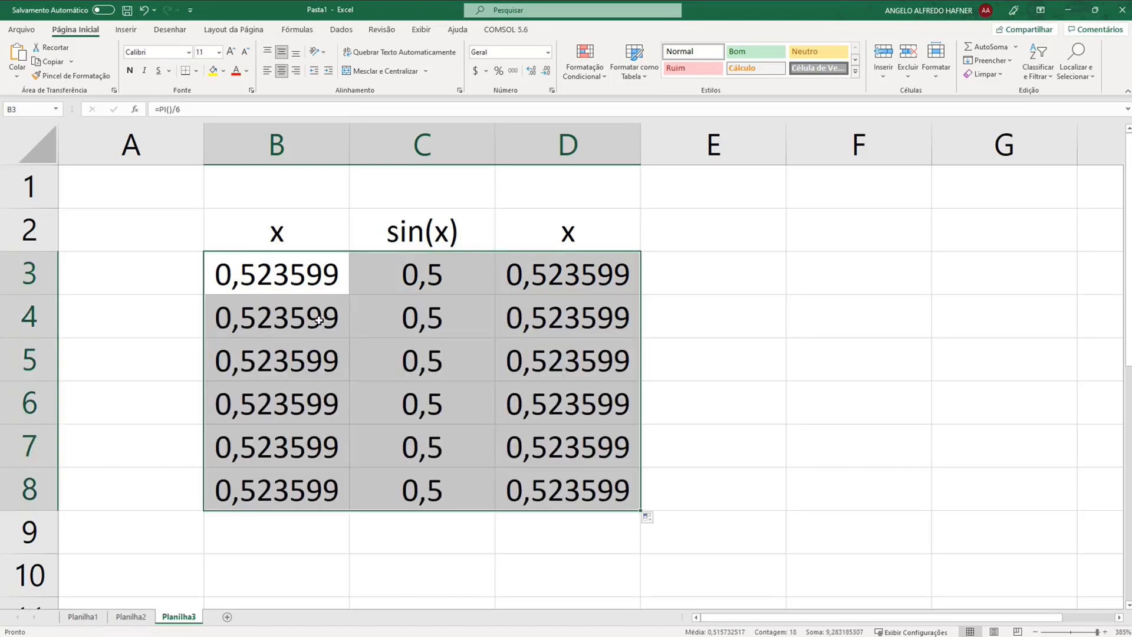
Shade B3:D3 light gray and B4:D4 a darker gray
{"action": "left_click_drag", "start_coordinate": [278, 273], "coordinate": [560, 270]}
{"action": "left_click", "coordinate": [223, 71]}
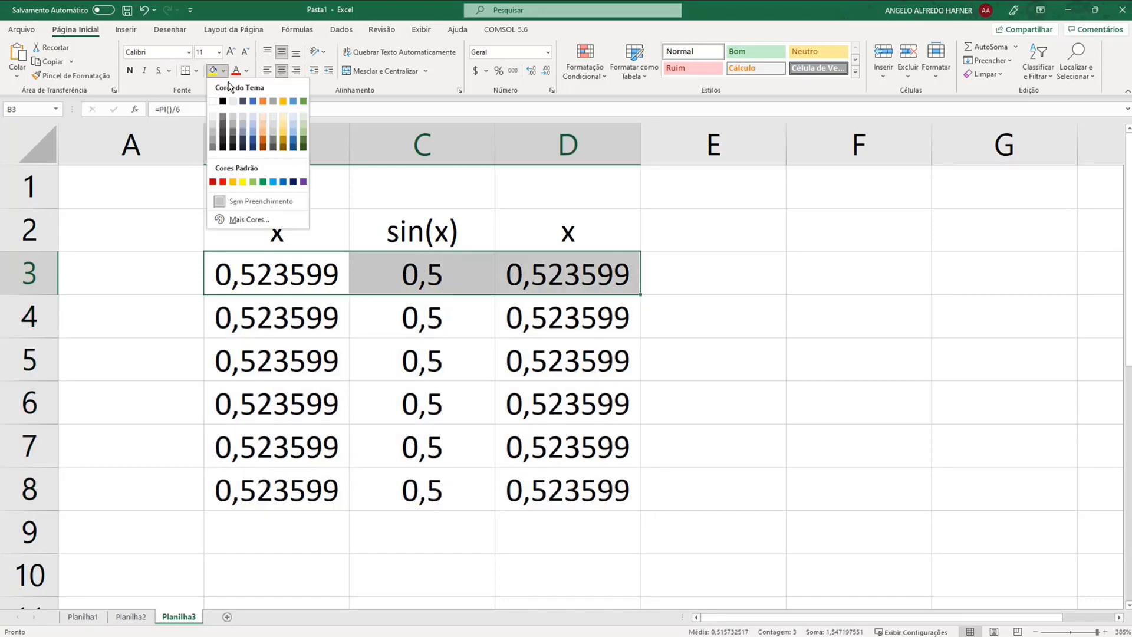
{"action": "left_click", "coordinate": [237, 105]}
{"action": "left_click_drag", "start_coordinate": [248, 313], "coordinate": [566, 315]}
{"action": "left_click", "coordinate": [224, 71]}
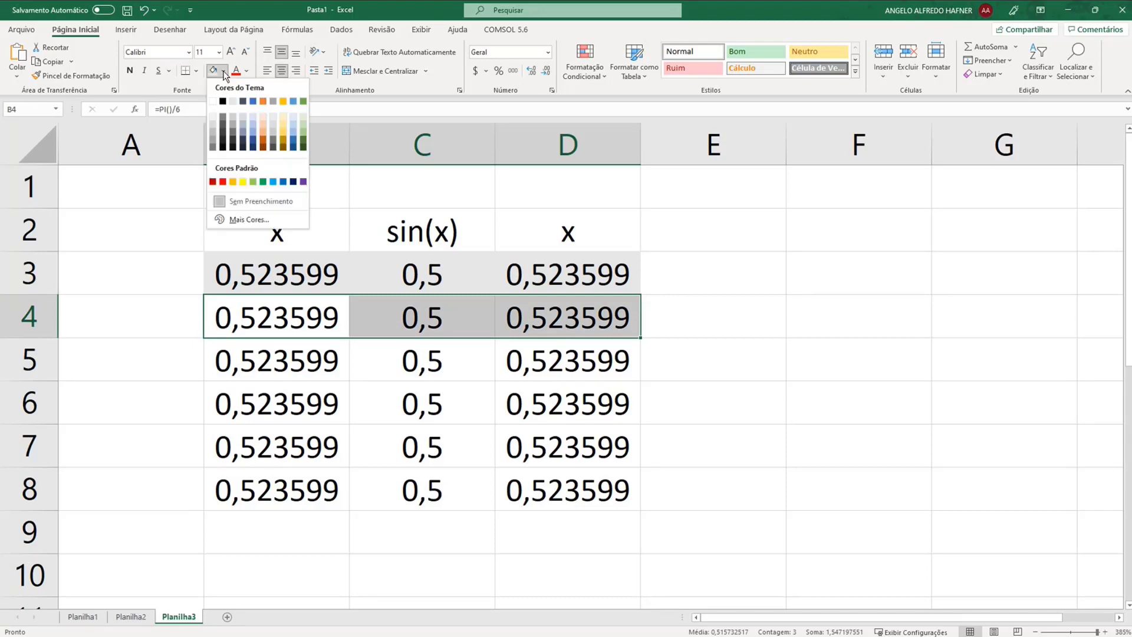
{"action": "left_click", "coordinate": [213, 141]}
Copy the alternating gray formatting of B3:D4 onto B5:D8 with the Format Painter
{"action": "left_click_drag", "start_coordinate": [285, 273], "coordinate": [566, 313]}
{"action": "left_click", "coordinate": [71, 75]}
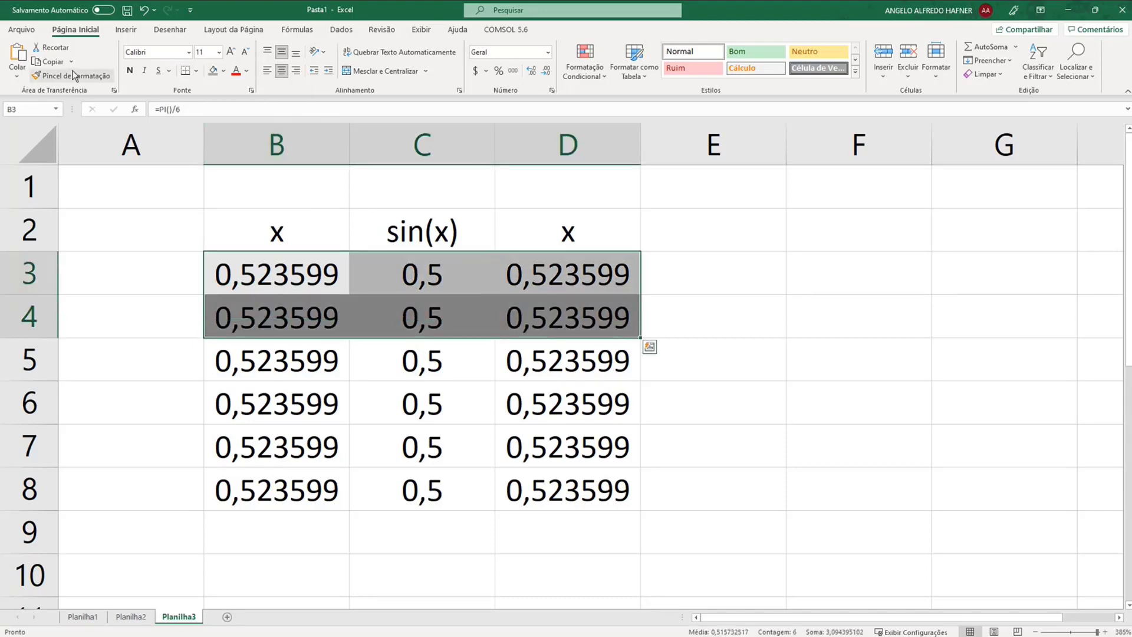
{"action": "left_click_drag", "start_coordinate": [277, 361], "coordinate": [524, 471]}
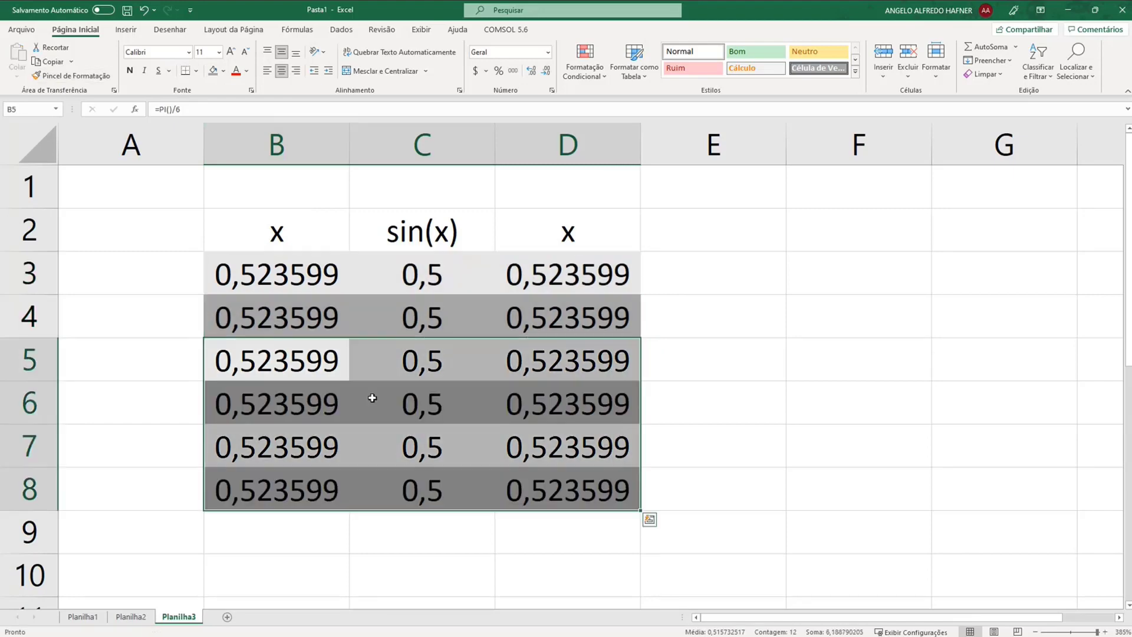
Clear the x values in cells B4:B8, keeping the formulas in columns C and D
{"action": "left_click", "coordinate": [271, 313]}
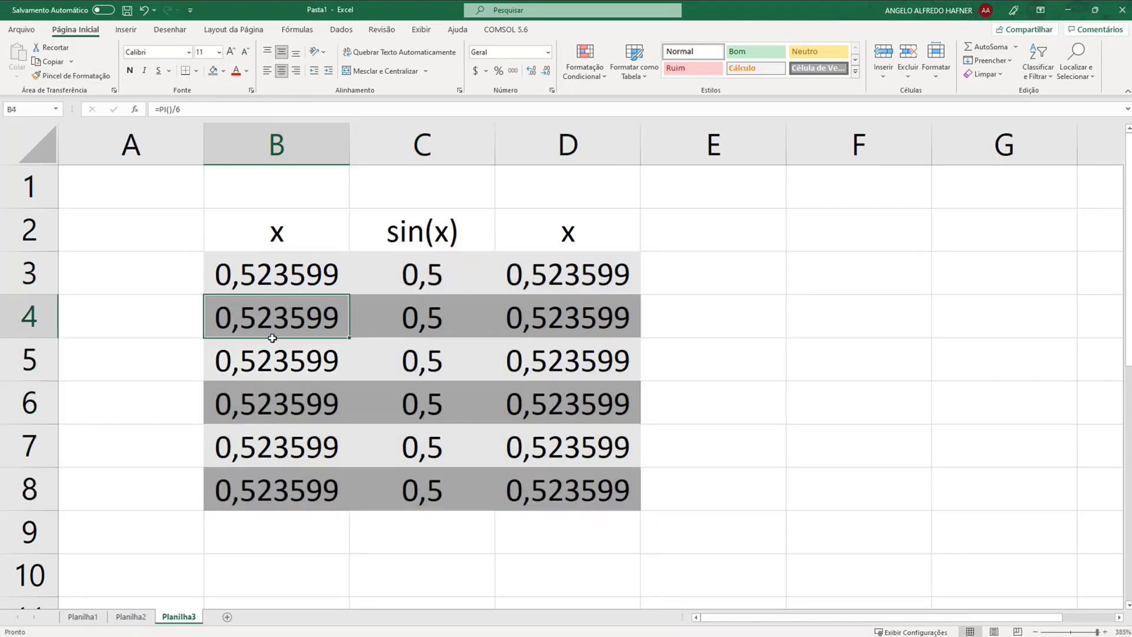
{"action": "left_click_drag", "start_coordinate": [272, 338], "coordinate": [281, 474]}
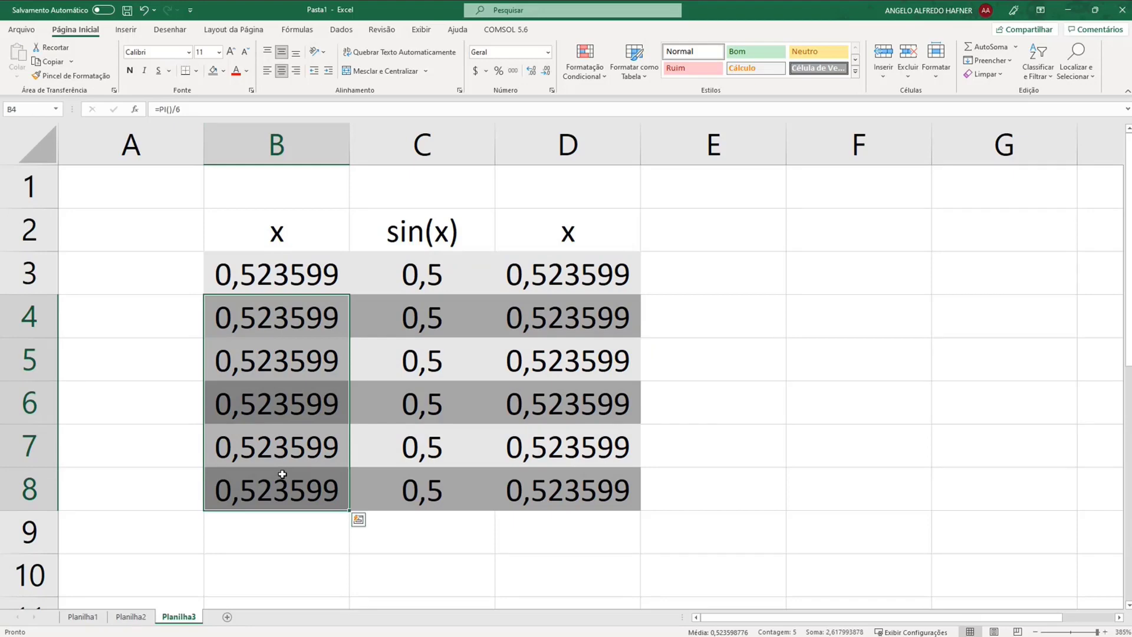
{"action": "key", "text": "Delete"}
{"action": "left_click", "coordinate": [291, 319]}
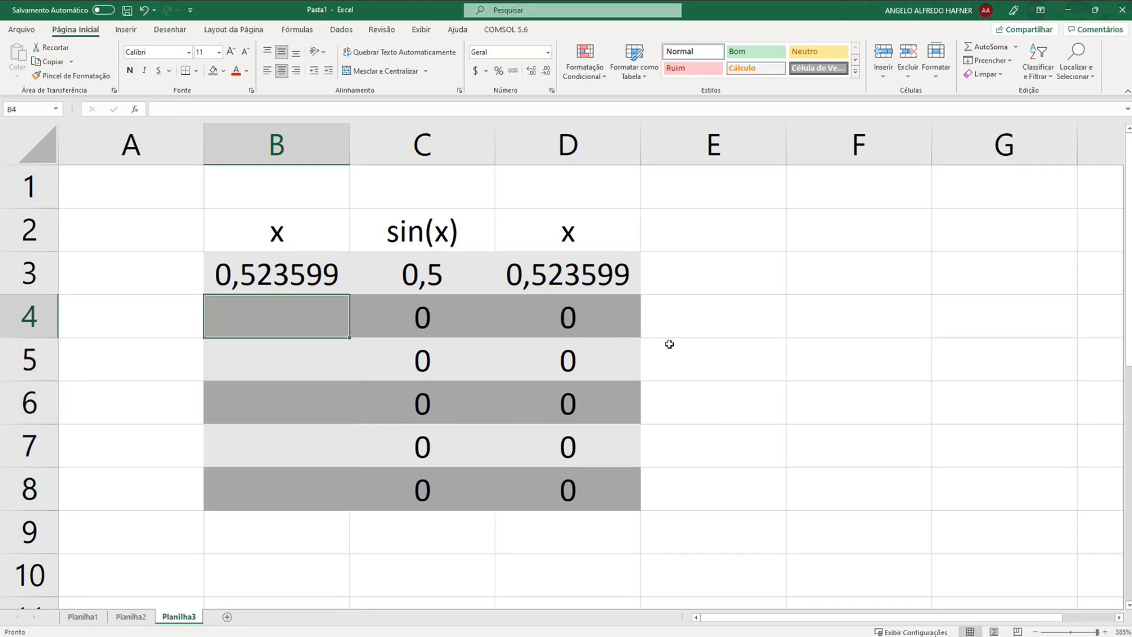
{"action": "key", "text": "Up"}
{"action": "key", "text": "Down"}
{"action": "key", "text": "Up"}
{"action": "key", "text": "Left"}
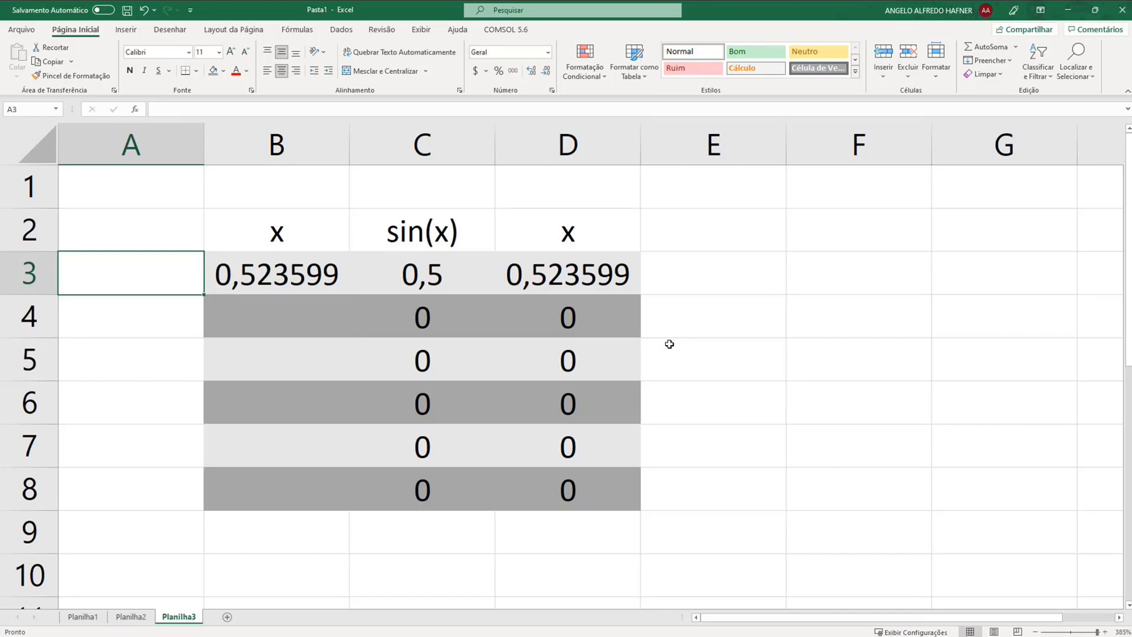
{"action": "type", "text": "graus"}
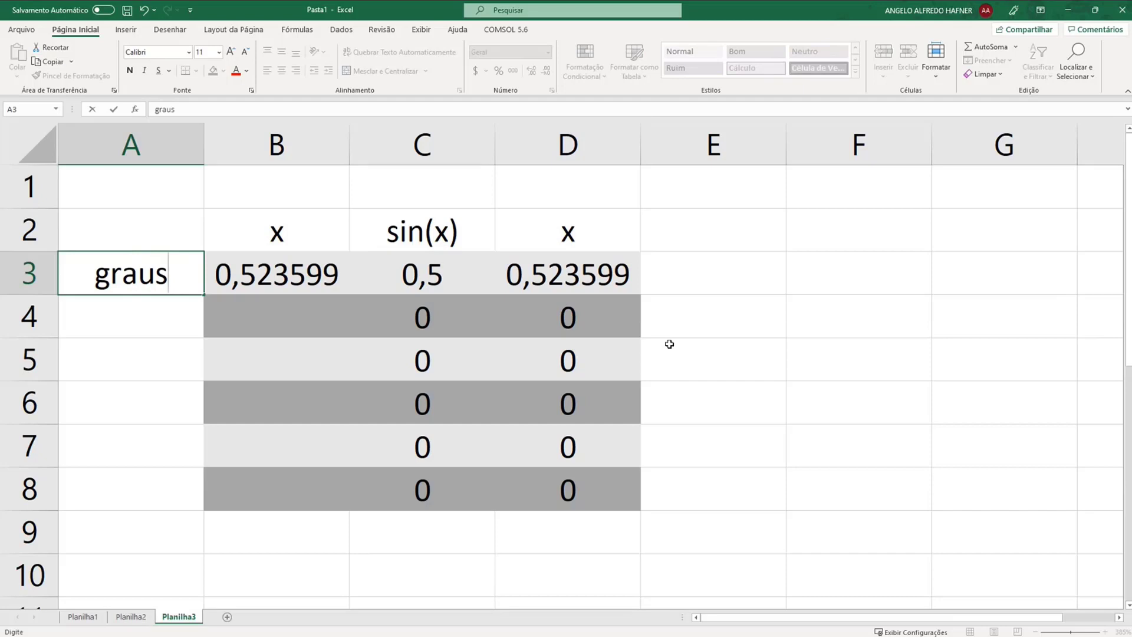
{"action": "key", "text": "BackSpace"}
{"action": "key", "text": "BackSpace"}
{"action": "key", "text": "BackSpace"}
{"action": "key", "text": "BackSpace"}
{"action": "key", "text": "BackSpace"}
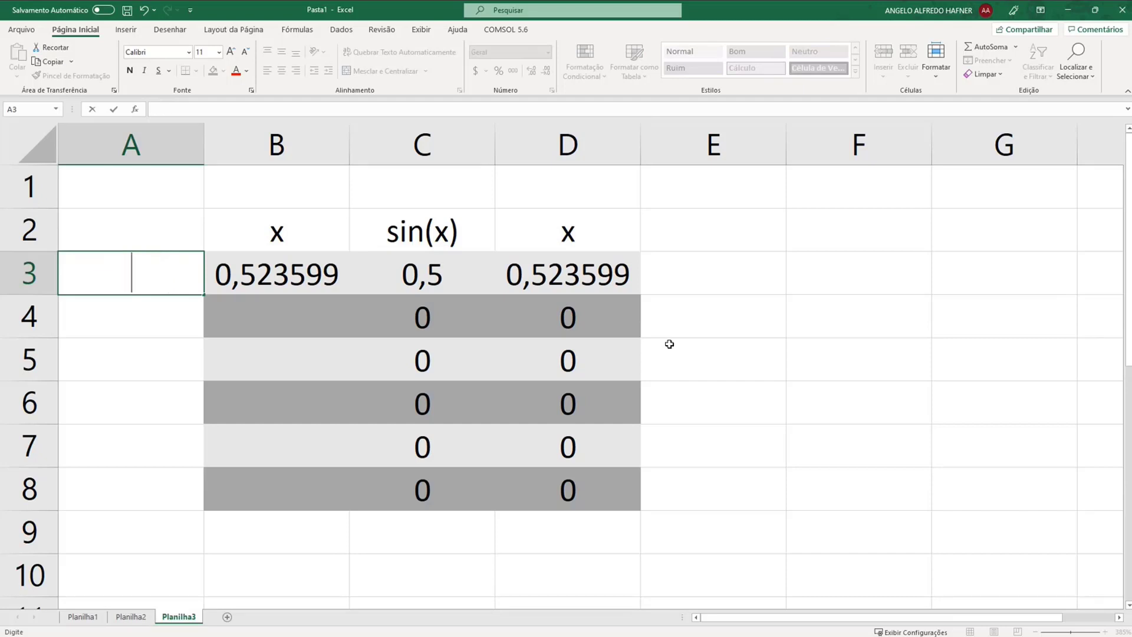
Enter =GRAUS(B3) in cell A3 to convert x to degrees, and fill the formula down through A8
{"action": "type", "text": "=graus"}
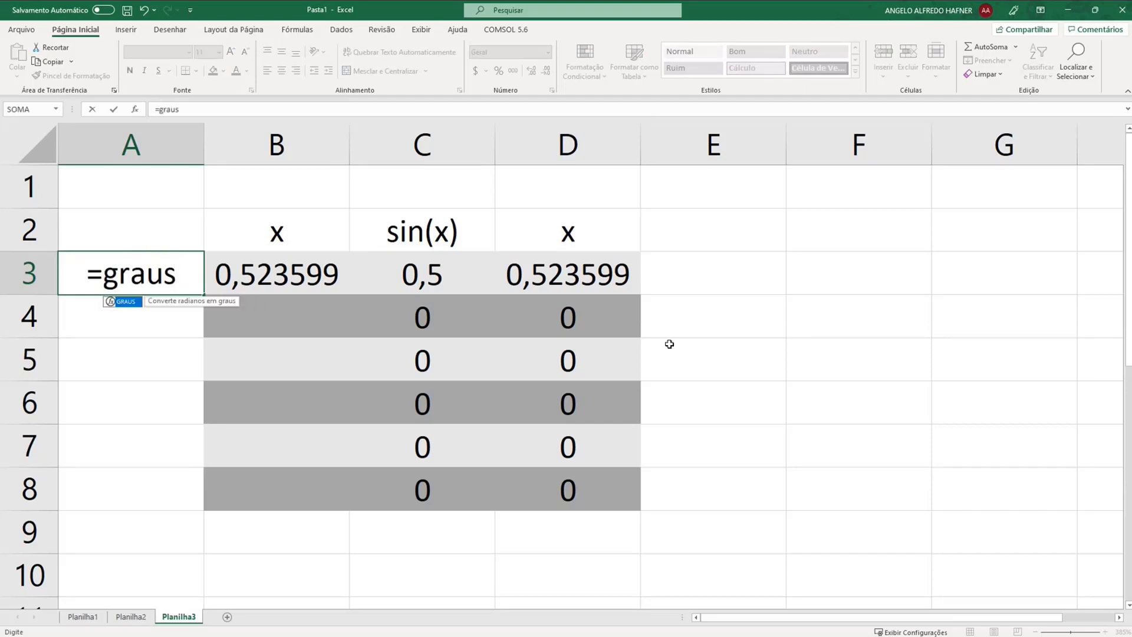
{"action": "type", "text": "(B3"}
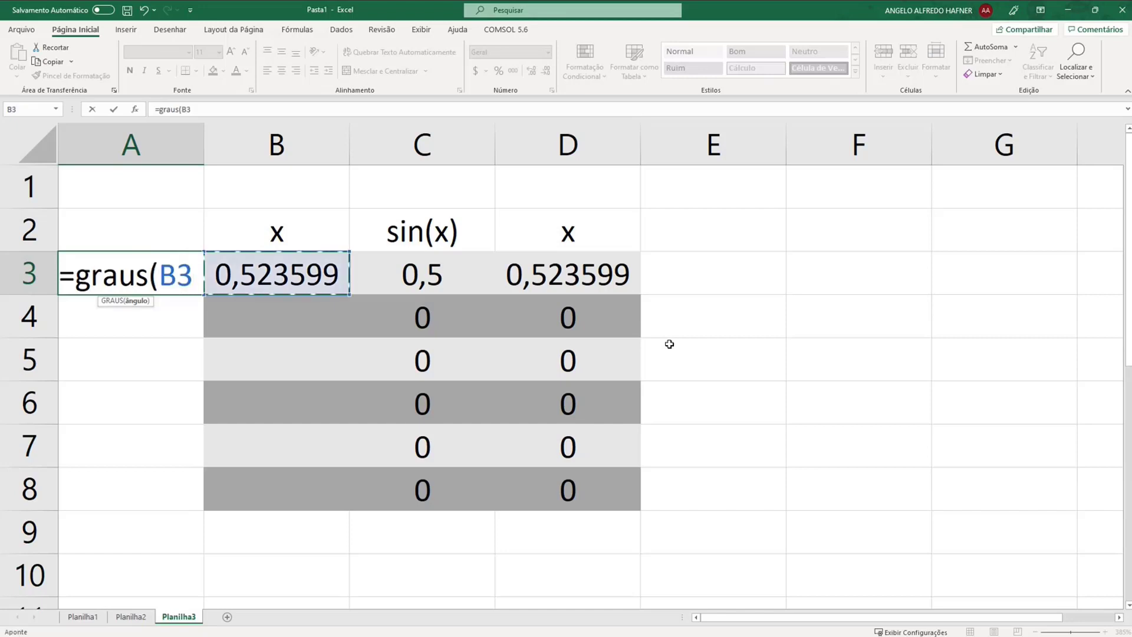
{"action": "key", "text": "Return"}
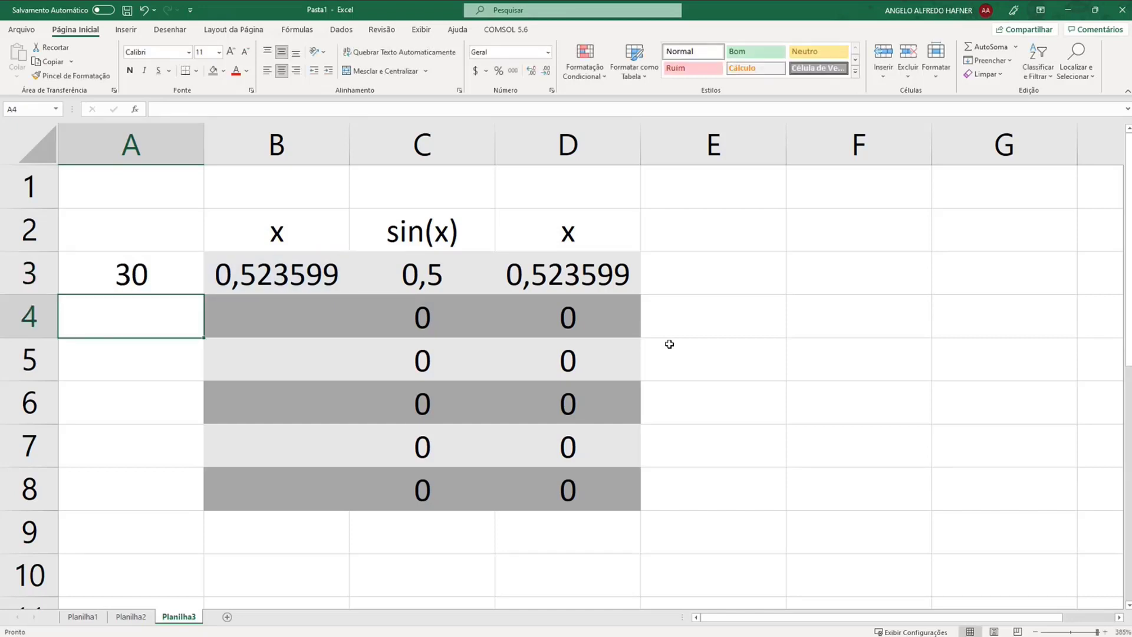
{"action": "left_click", "coordinate": [174, 274]}
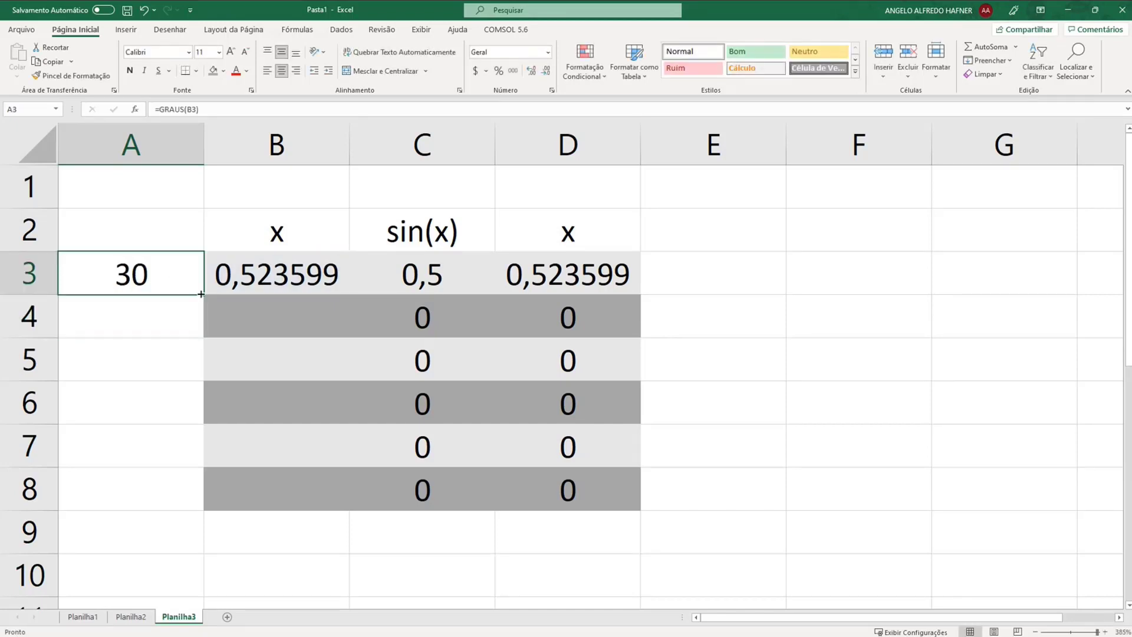
{"action": "double_click", "coordinate": [203, 294]}
Enter =pi()/2 as the x value in cell B4 and compare it with the arcsine result in D4
{"action": "left_click", "coordinate": [303, 323]}
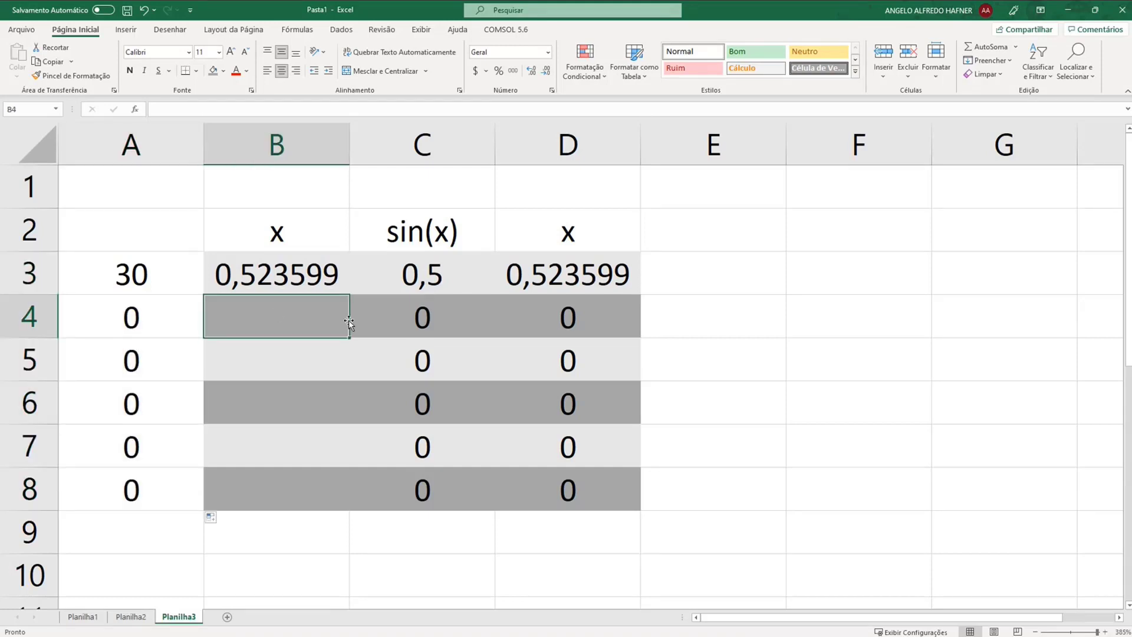
{"action": "type", "text": "="}
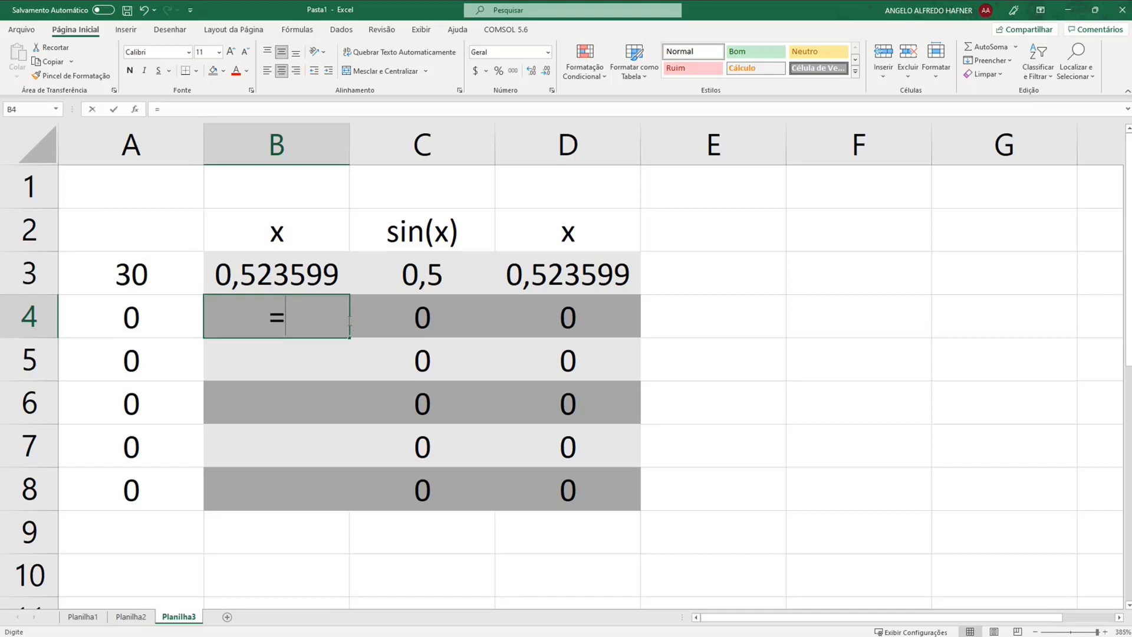
{"action": "type", "text": "pi()/2"}
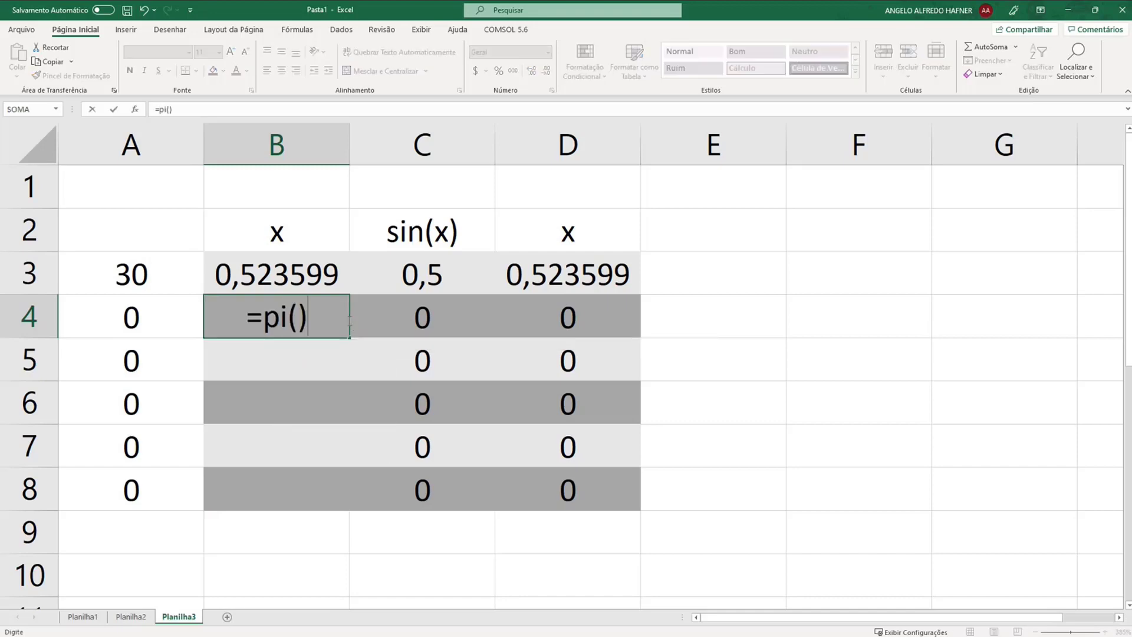
{"action": "key", "text": "Return"}
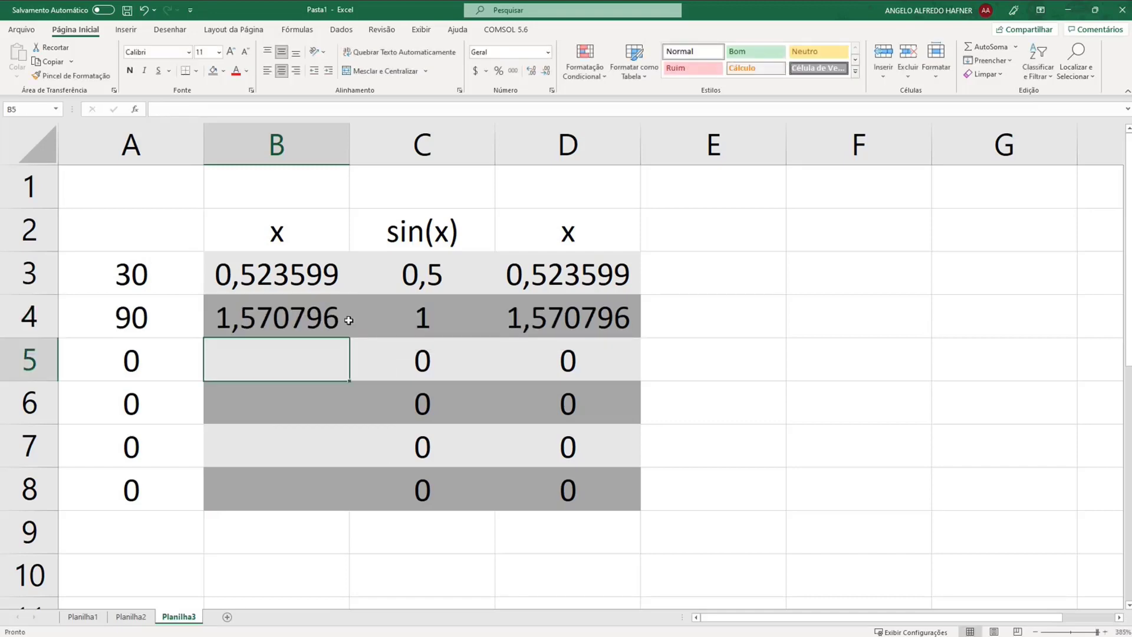
{"action": "left_click", "coordinate": [586, 314]}
{"action": "key", "text": "Left"}
{"action": "key", "text": "Left"}
{"action": "left_click", "coordinate": [552, 312]}
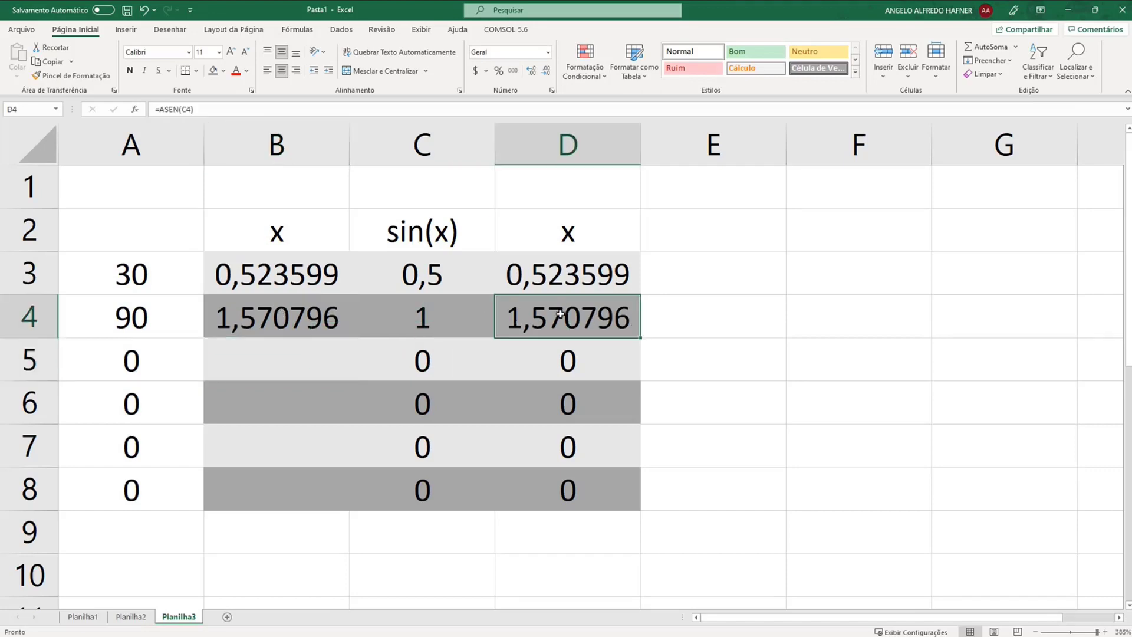
{"action": "left_click", "coordinate": [311, 309]}
Enter 150 as the angle in degrees in cell A5, replacing the formula there
{"action": "left_click", "coordinate": [302, 355]}
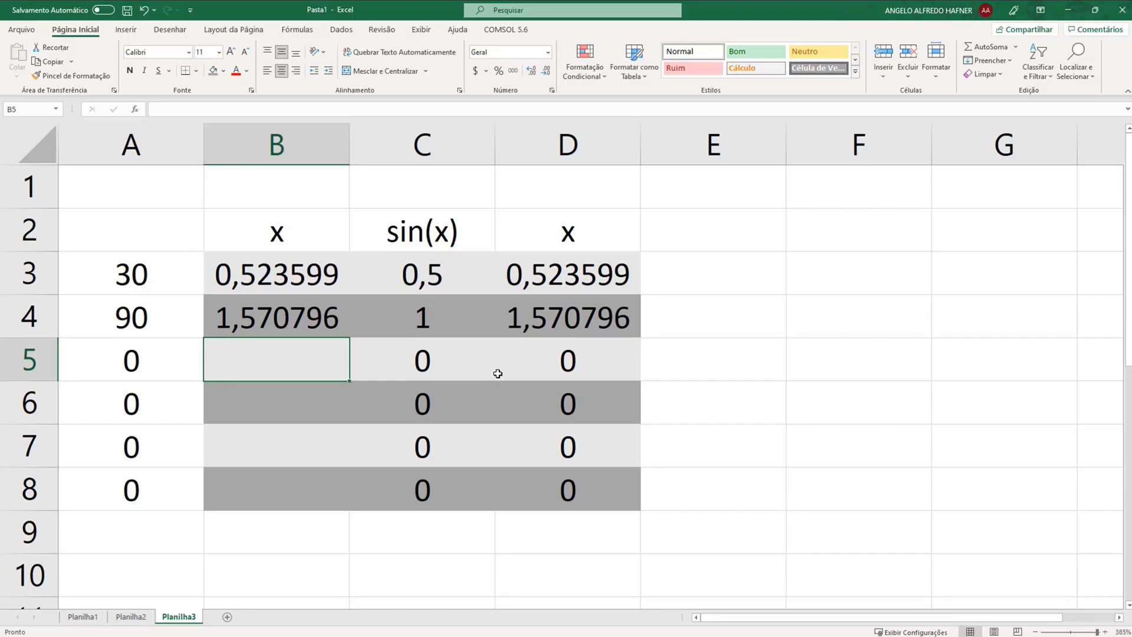
{"action": "key", "text": "Left"}
{"action": "type", "text": "150"}
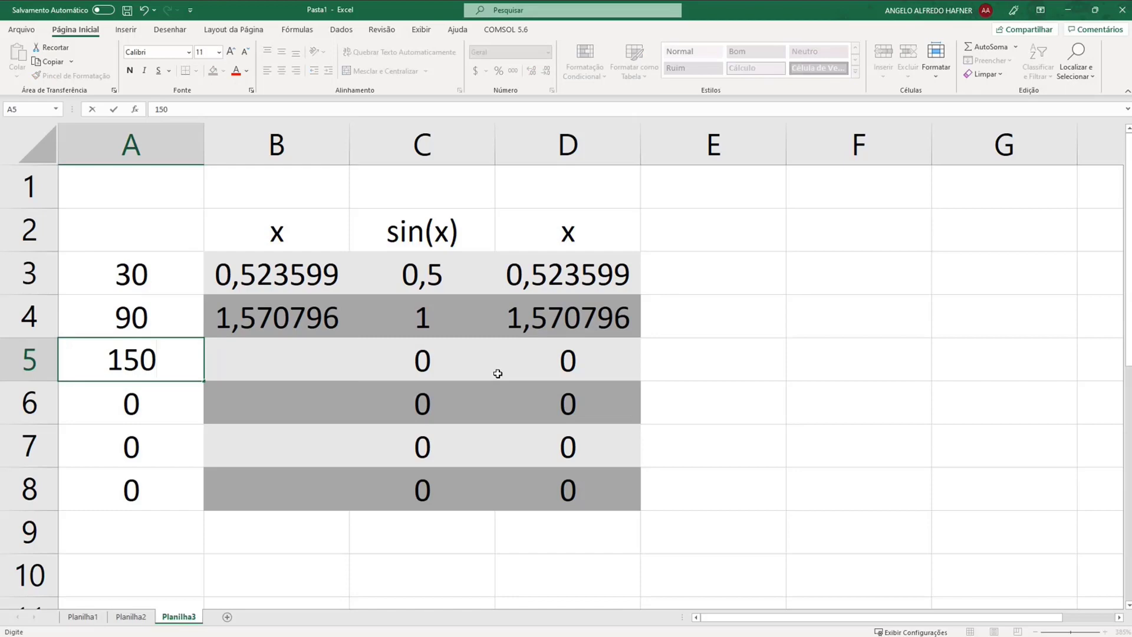
{"action": "key", "text": "Return"}
Enter =RADIANOS(A5) in cell B5 to convert the angle to radians, and check the formulas in B5 and C5
{"action": "key", "text": "Up"}
{"action": "key", "text": "Right"}
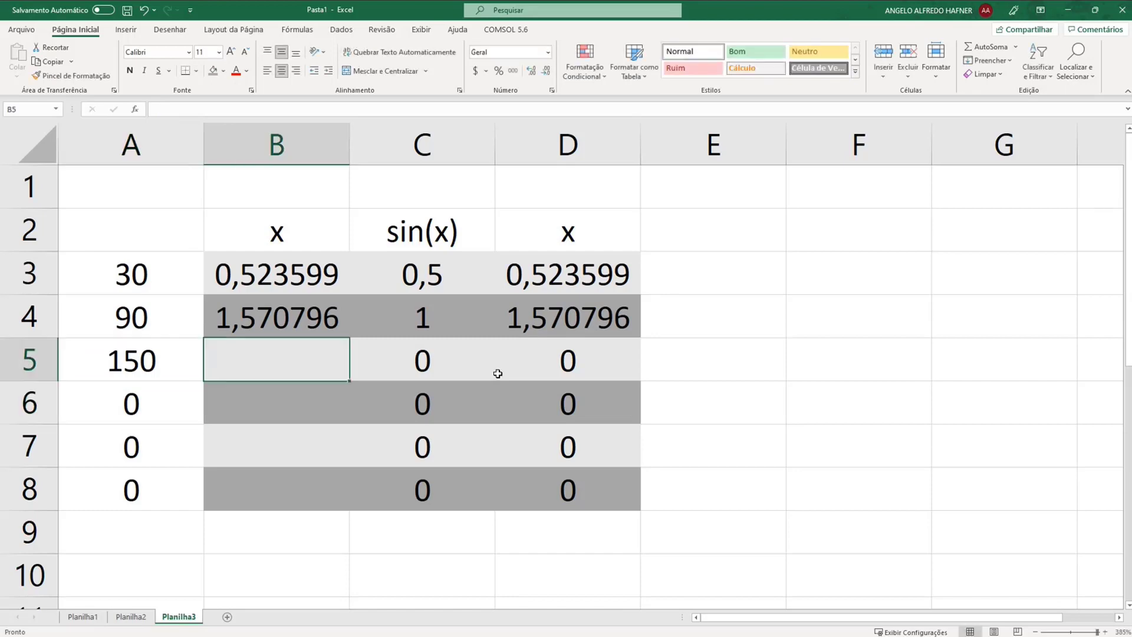
{"action": "type", "text": "=rad"}
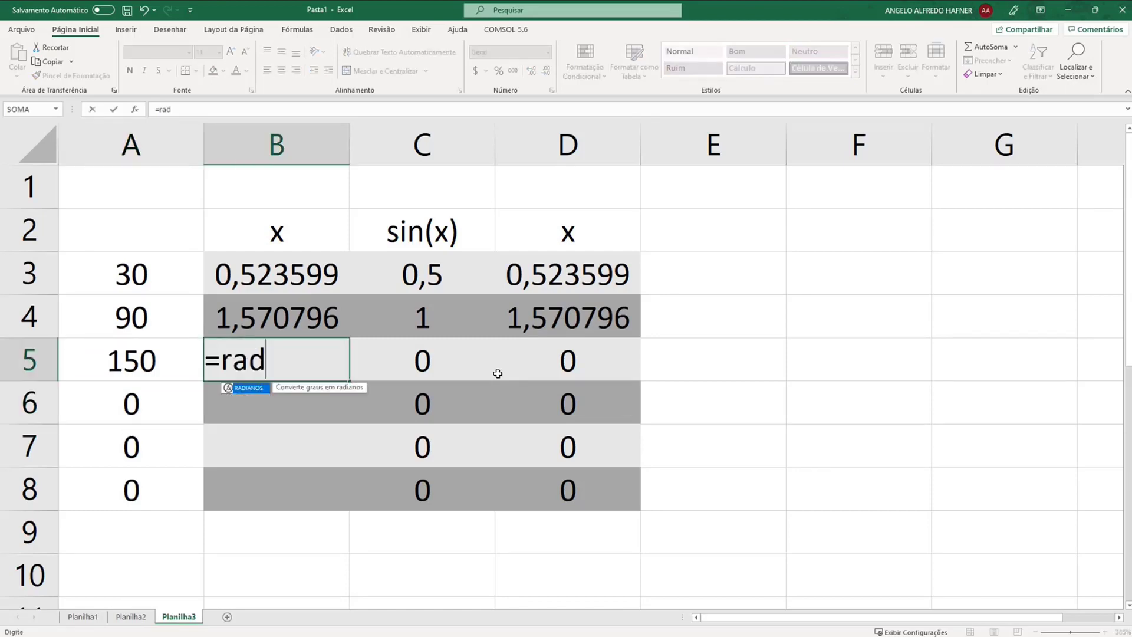
{"action": "key", "text": "Tab"}
{"action": "key", "text": "Up"}
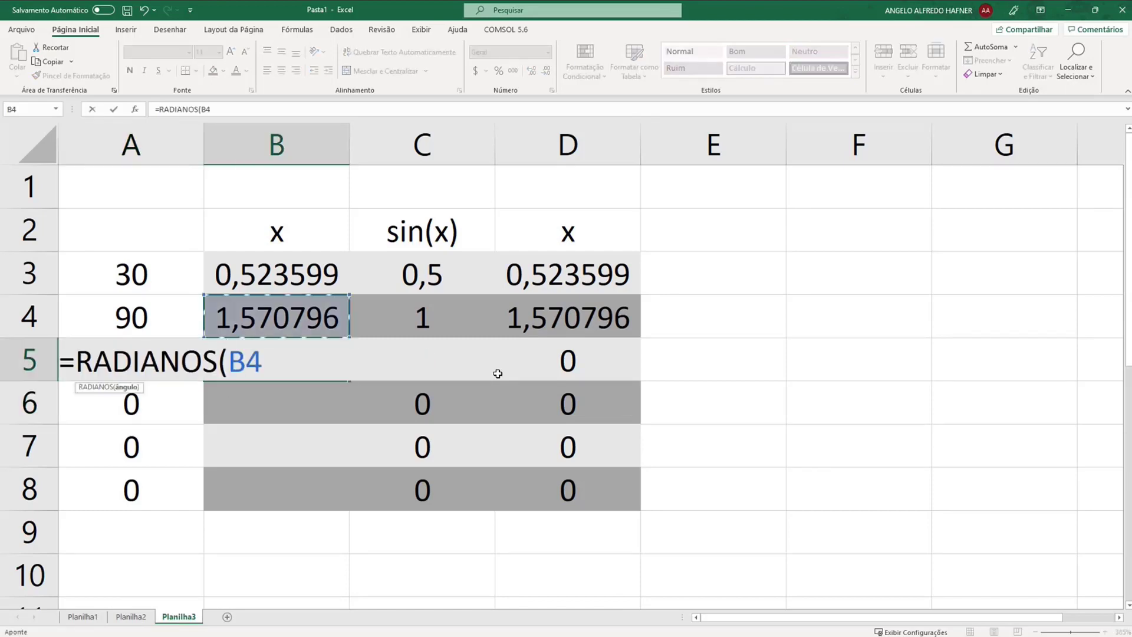
{"action": "key", "text": "Left"}
{"action": "key", "text": "Down"}
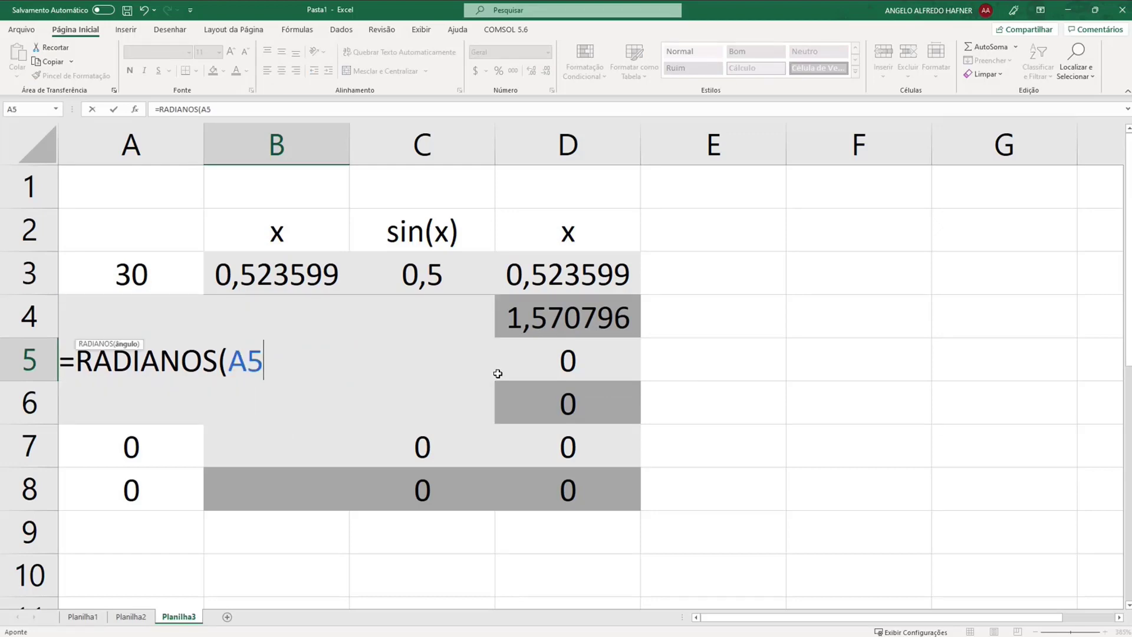
{"action": "key", "text": "Return"}
{"action": "left_click", "coordinate": [266, 357]}
{"action": "double_click", "coordinate": [267, 356]}
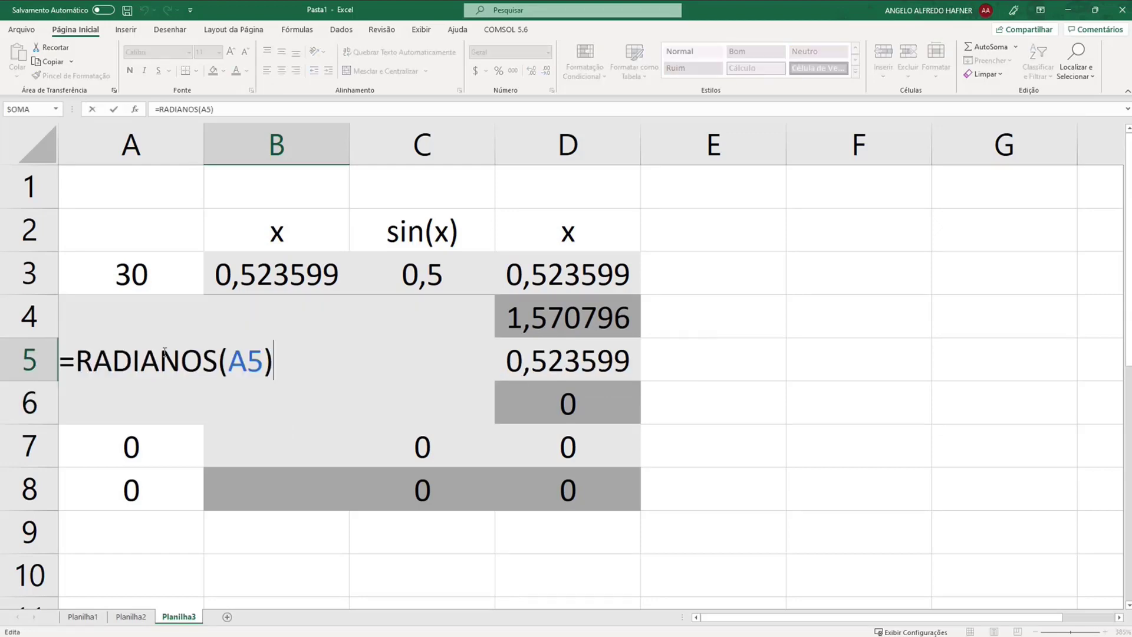
{"action": "key", "text": "Escape"}
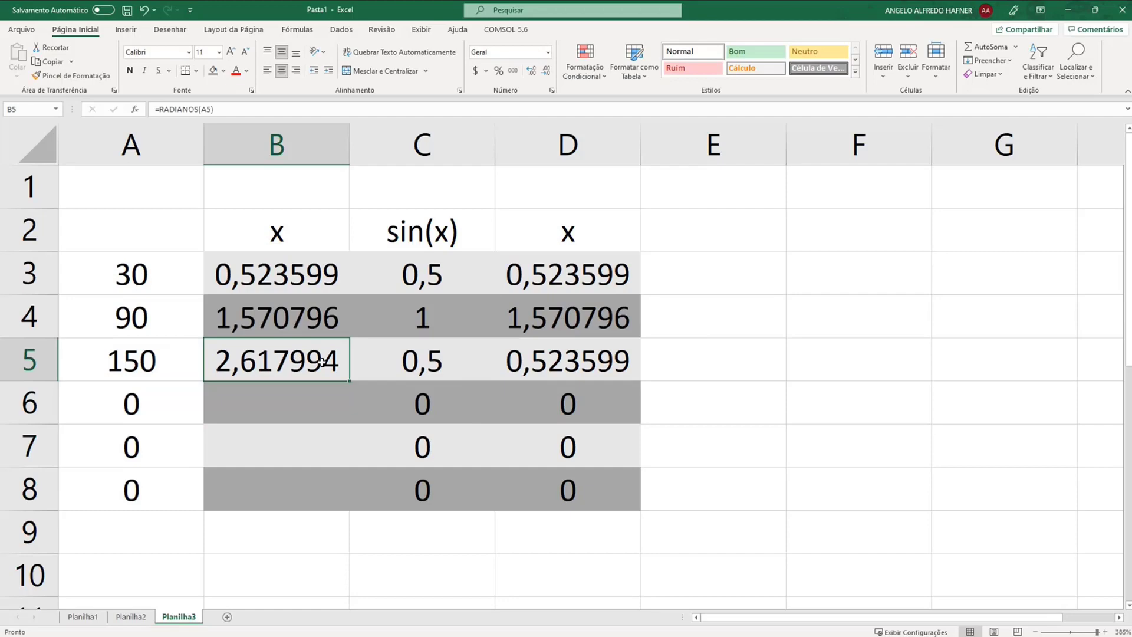
{"action": "left_click", "coordinate": [421, 364]}
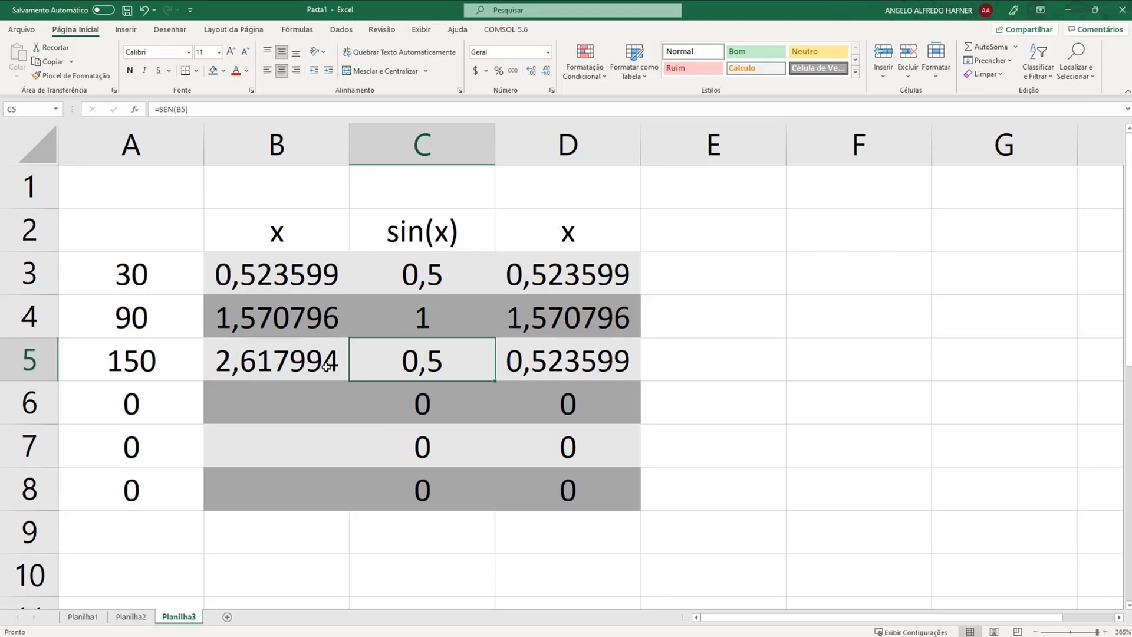
Set the font color of rows 3 and 5 to red
{"action": "left_click", "coordinate": [48, 361]}
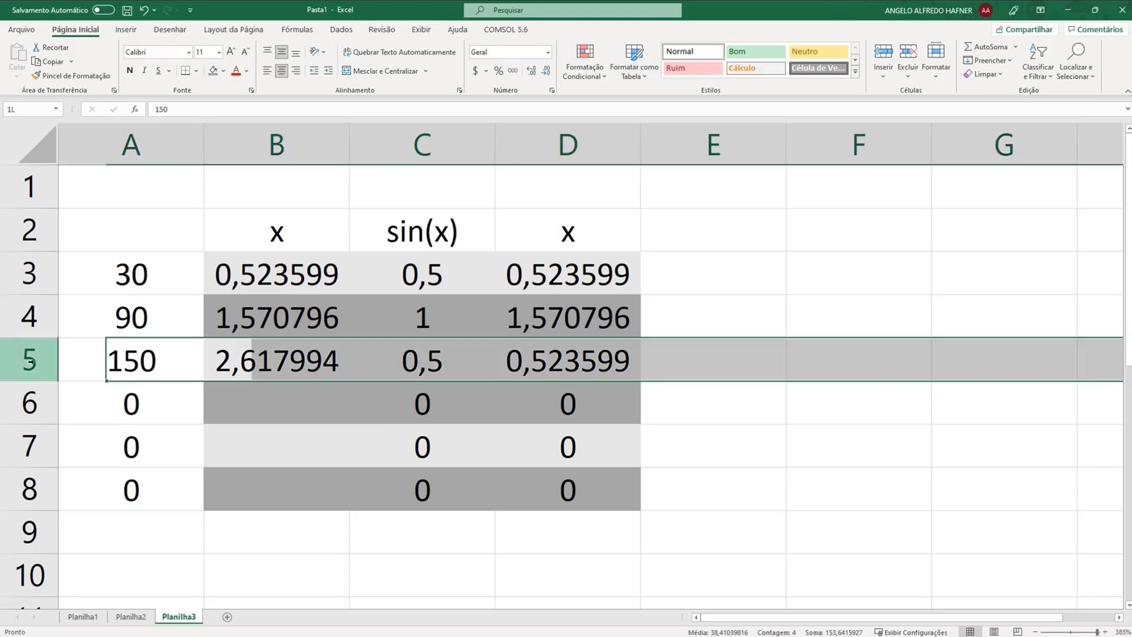
{"action": "left_click", "coordinate": [40, 273], "text": "ctrl"}
{"action": "left_click", "coordinate": [236, 71]}
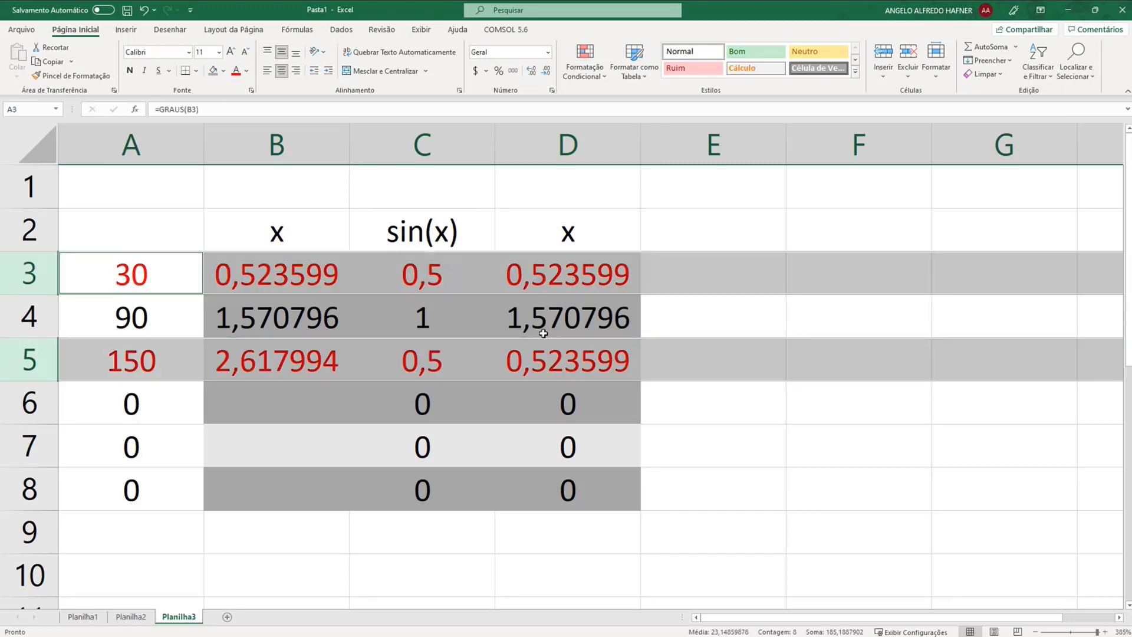
{"action": "left_click", "coordinate": [791, 439]}
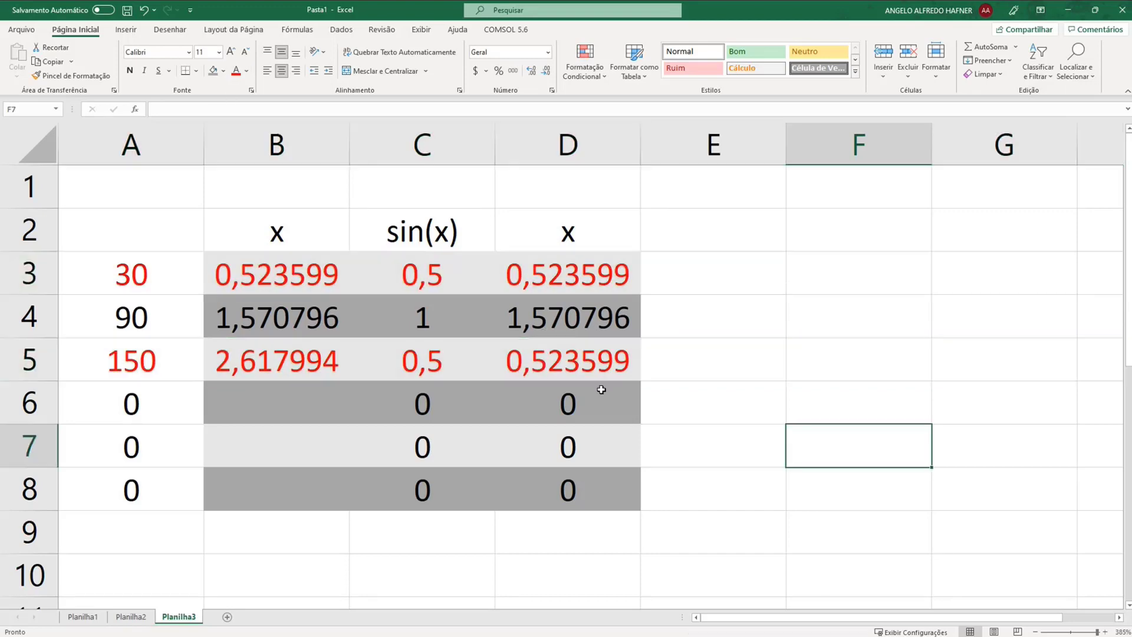
Make the sine values in cells C3 and C5 bold
{"action": "left_click", "coordinate": [434, 277]}
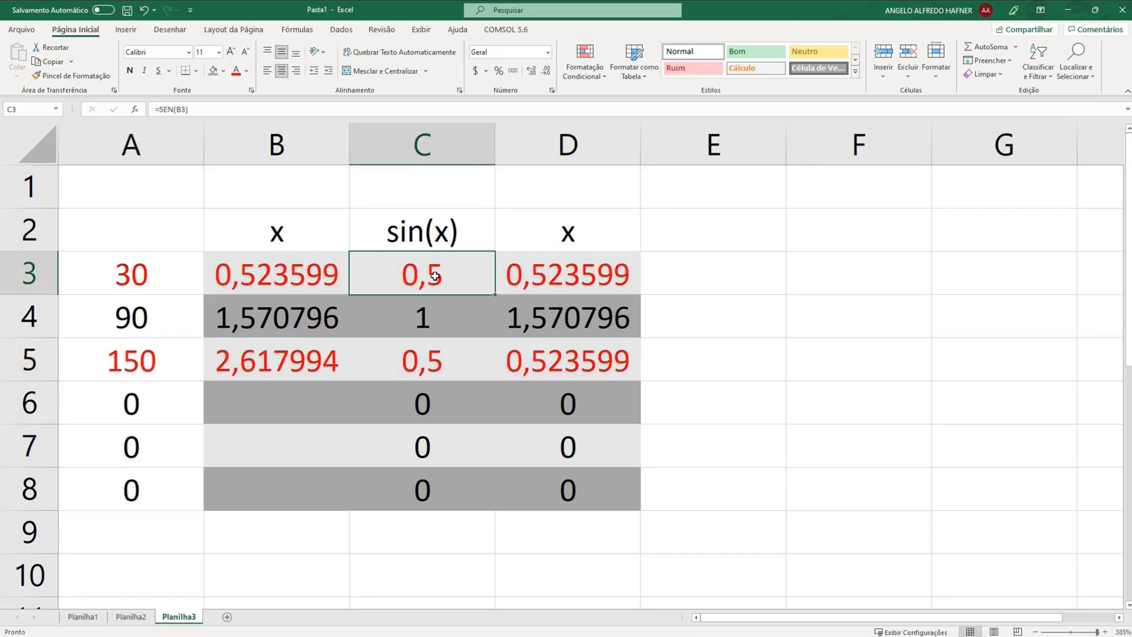
{"action": "left_click", "coordinate": [439, 364], "text": "ctrl"}
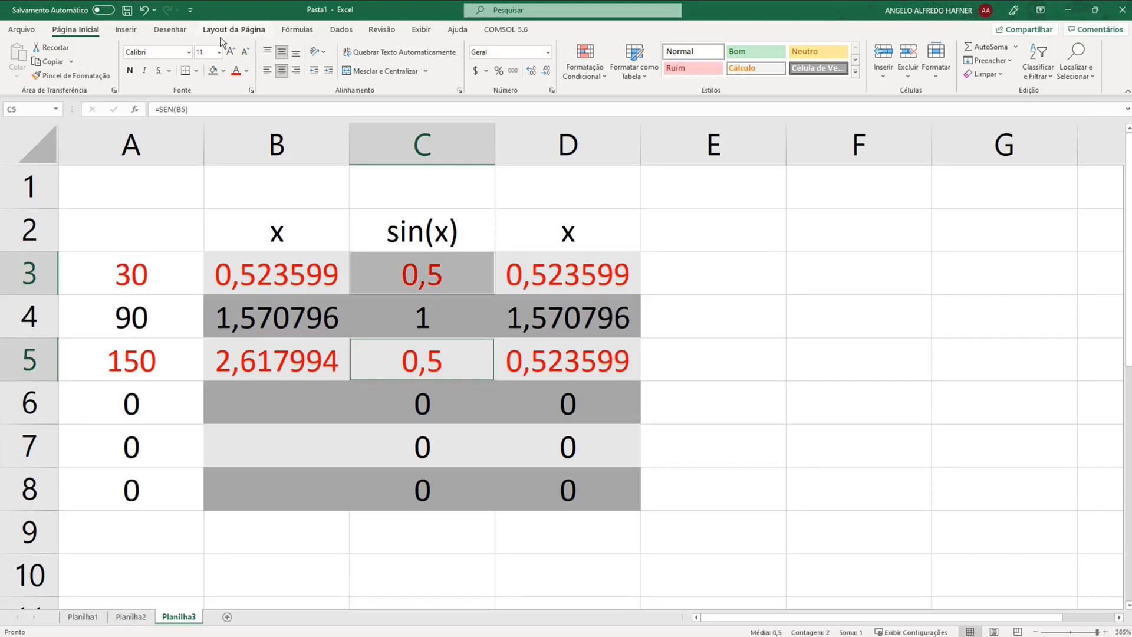
{"action": "left_click", "coordinate": [130, 70]}
{"action": "left_click", "coordinate": [860, 435]}
{"action": "left_click", "coordinate": [452, 362]}
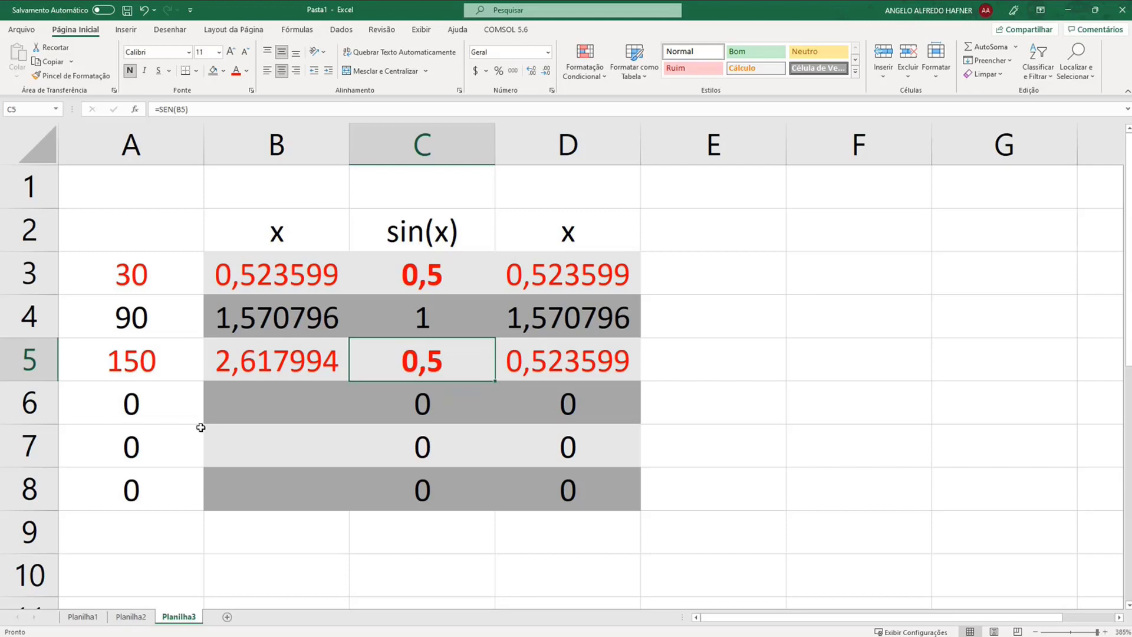
Enter -70 as the angle in degrees in cell A6
{"action": "left_click", "coordinate": [272, 409]}
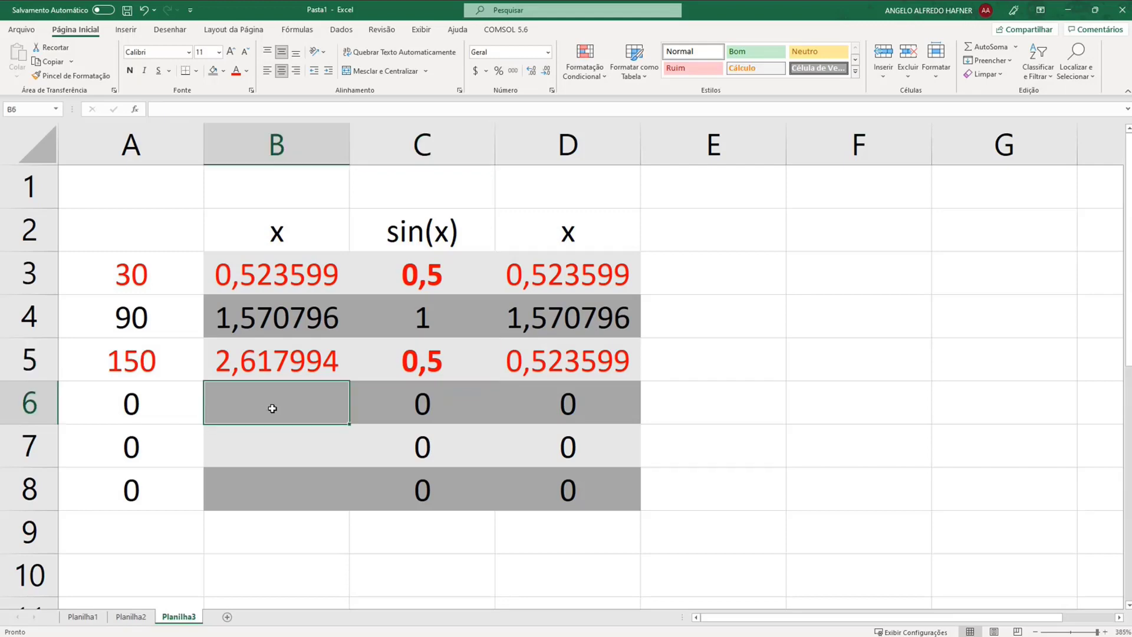
{"action": "key", "text": "Left"}
{"action": "type", "text": "-"}
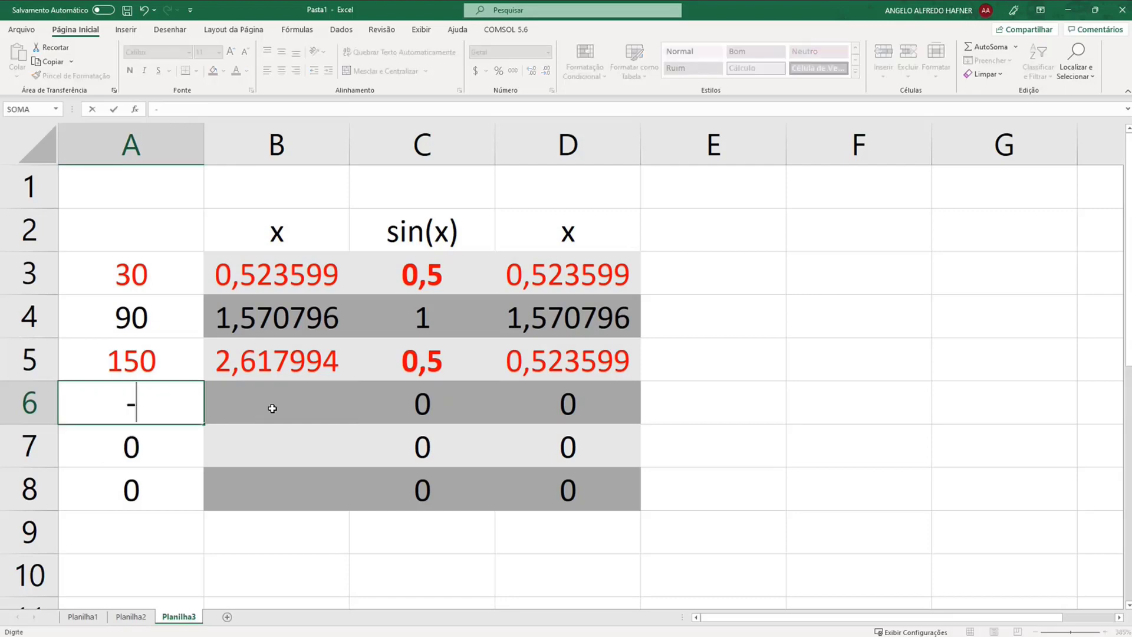
{"action": "type", "text": "70"}
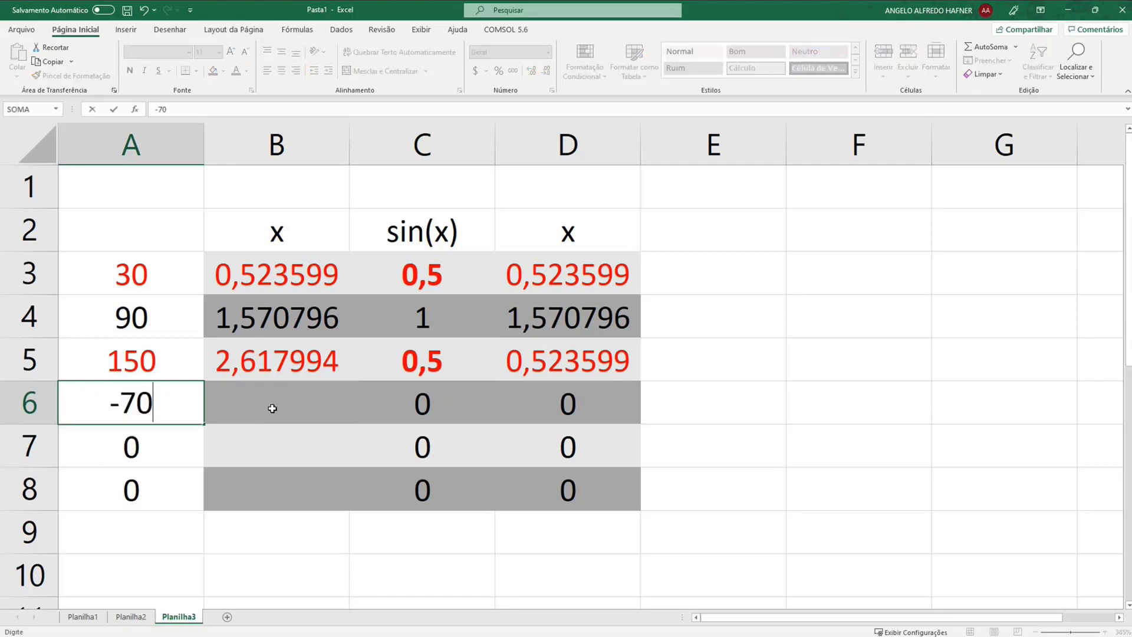
Enter =RADIANOS(A6) in cell B6 to convert that row's angle to radians
{"action": "key", "text": "Right"}
{"action": "type", "text": "=rad"}
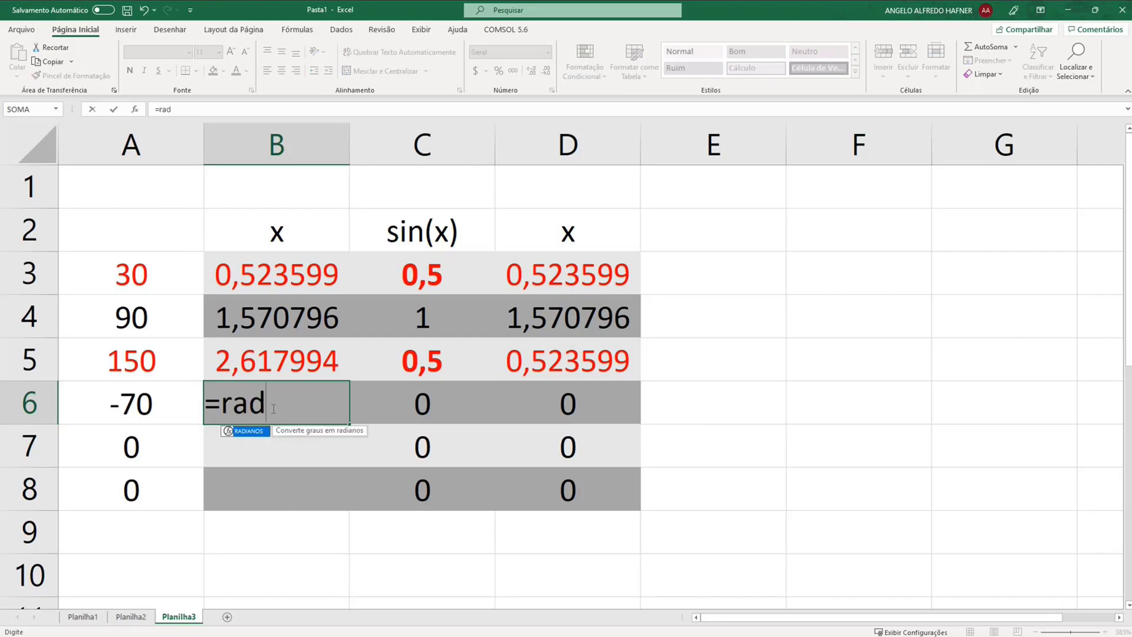
{"action": "key", "text": "Tab"}
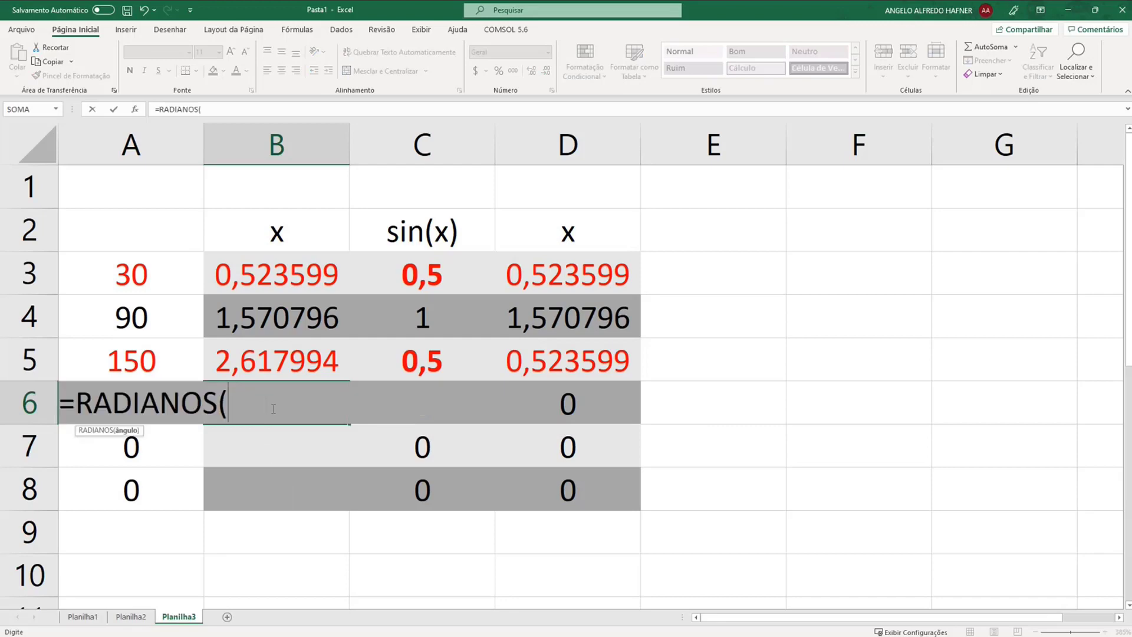
{"action": "key", "text": "Left"}
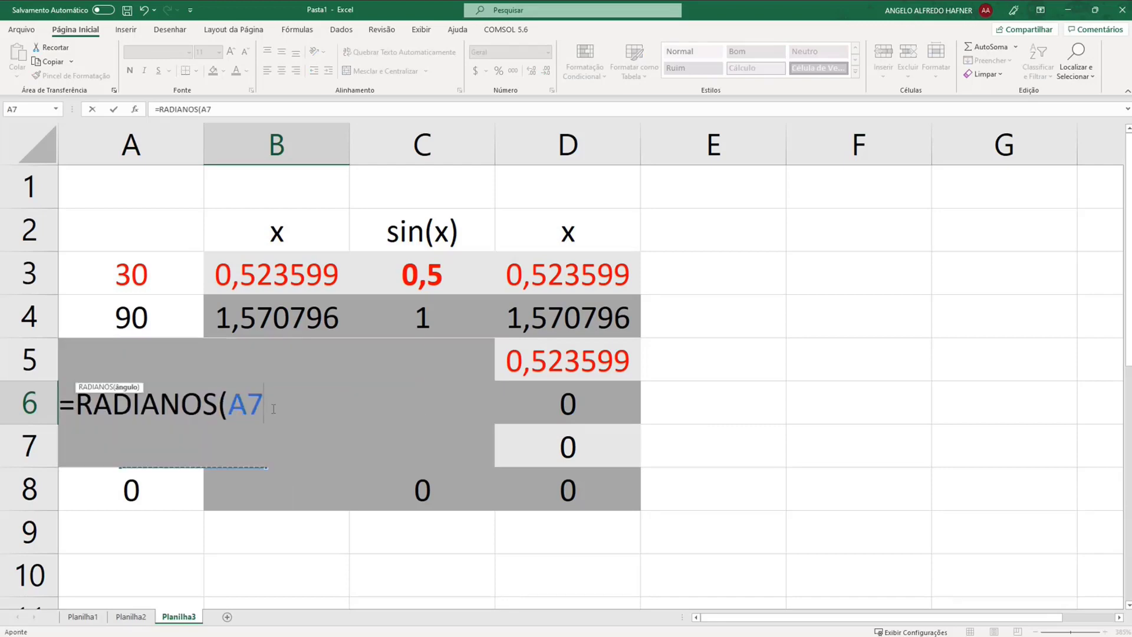
{"action": "key", "text": "Up"}
{"action": "type", "text": ")"}
{"action": "key", "text": "Return"}
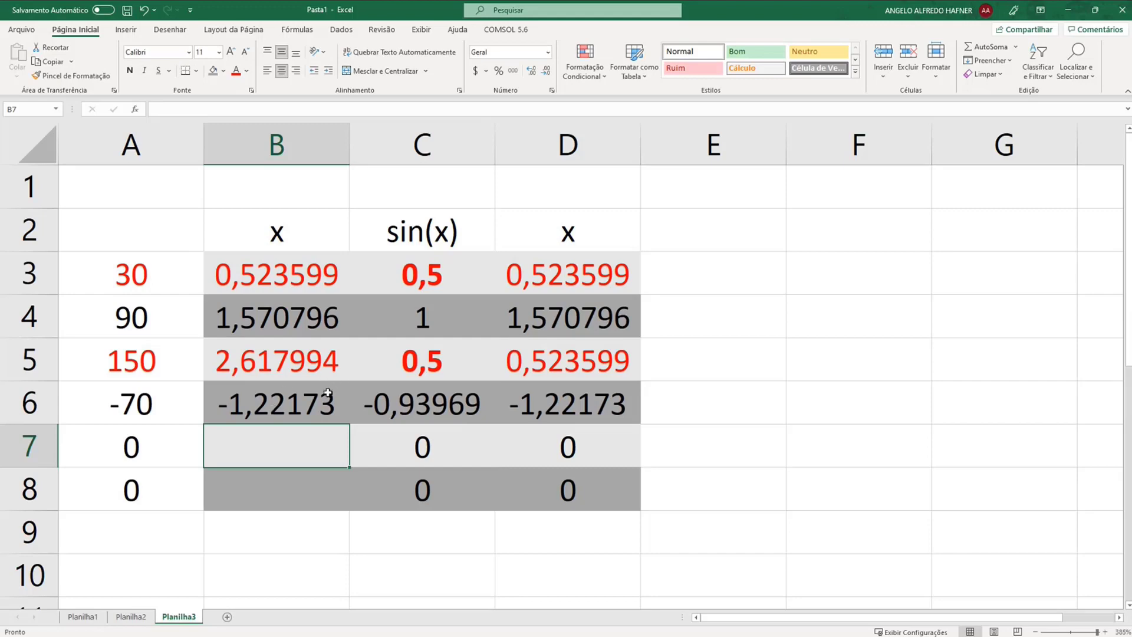
Compare the x value in B6 with the arcsine result in D6
{"action": "key", "text": "Up"}
{"action": "left_click", "coordinate": [575, 402]}
{"action": "left_click", "coordinate": [316, 401]}
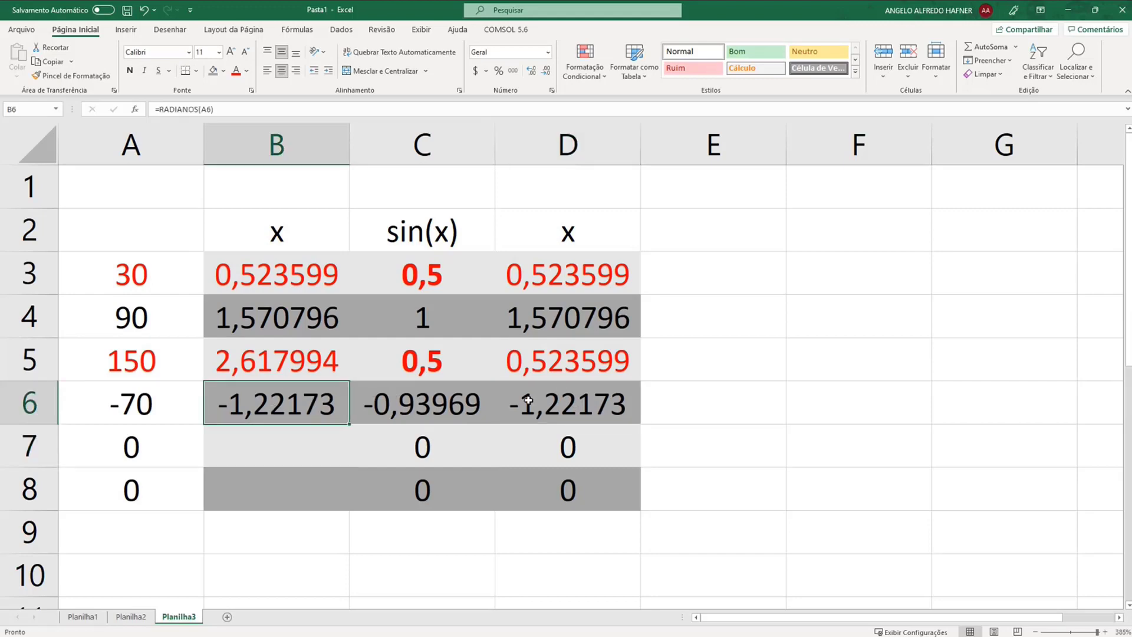
{"action": "left_click", "coordinate": [590, 403]}
{"action": "left_click", "coordinate": [719, 273]}
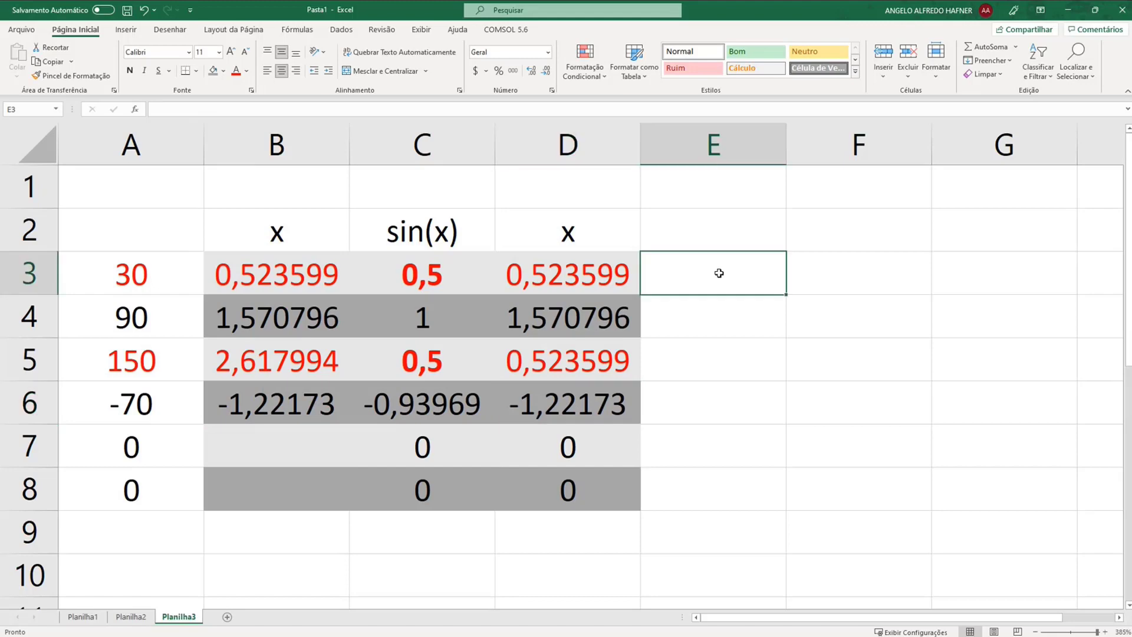
Enter =GRAUS(D3) in cell E3 to convert the arcsine result to degrees, and fill the formula down to E8
{"action": "type", "text": "=graus("}
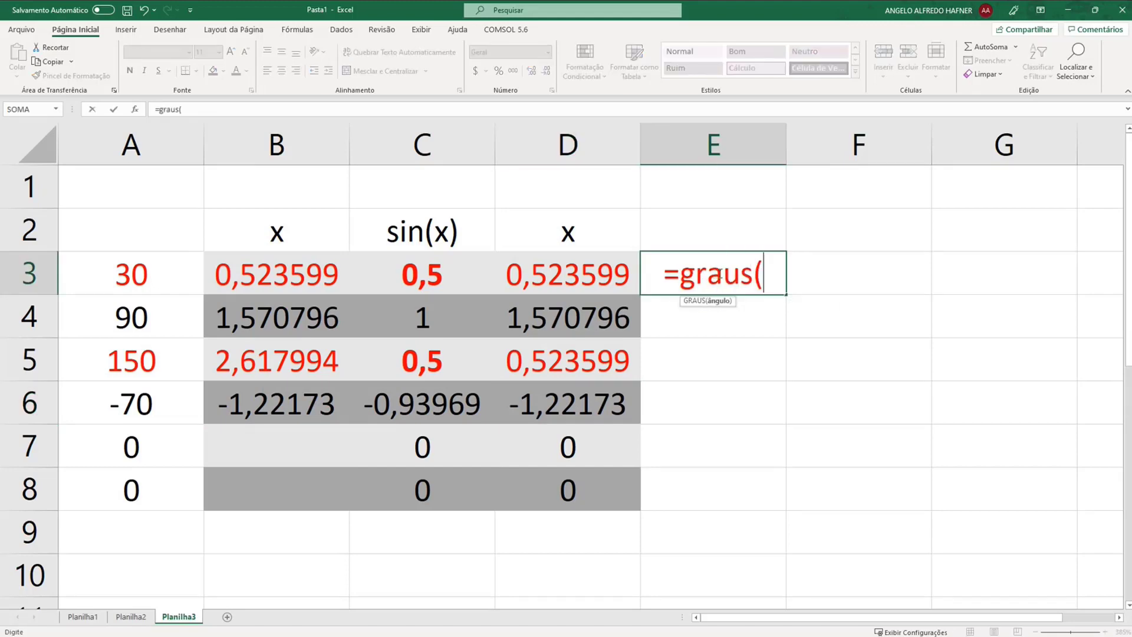
{"action": "key", "text": "Left"}
{"action": "key", "text": "Return"}
{"action": "key", "text": "Up"}
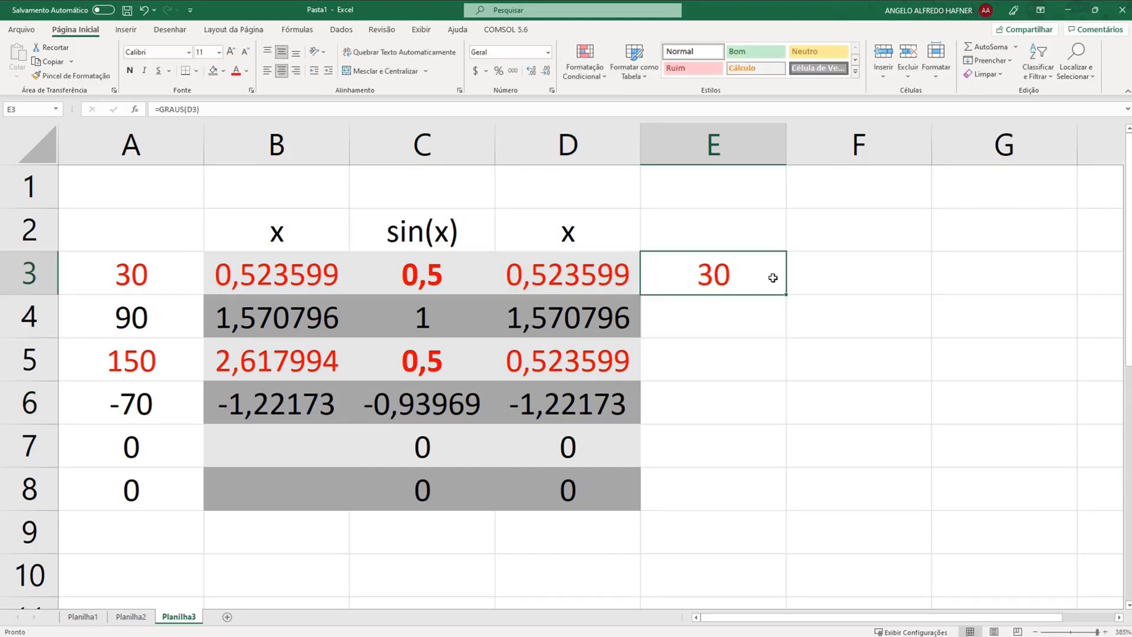
{"action": "double_click", "coordinate": [788, 294]}
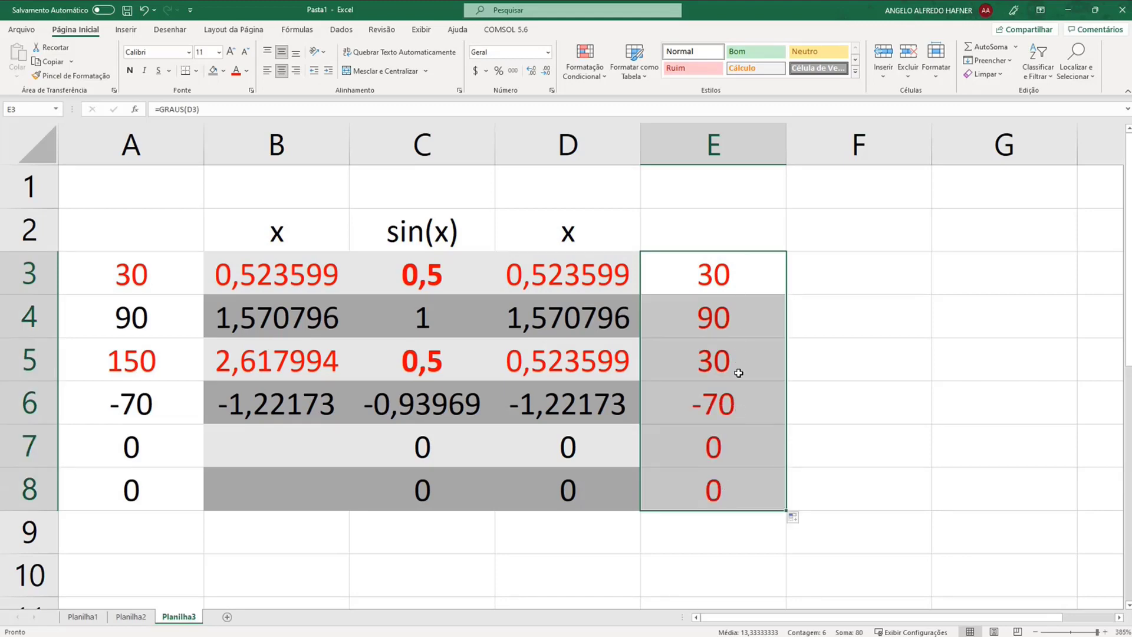
Copy the formatting of column A onto column E
{"action": "left_click", "coordinate": [131, 145]}
{"action": "left_click", "coordinate": [70, 75]}
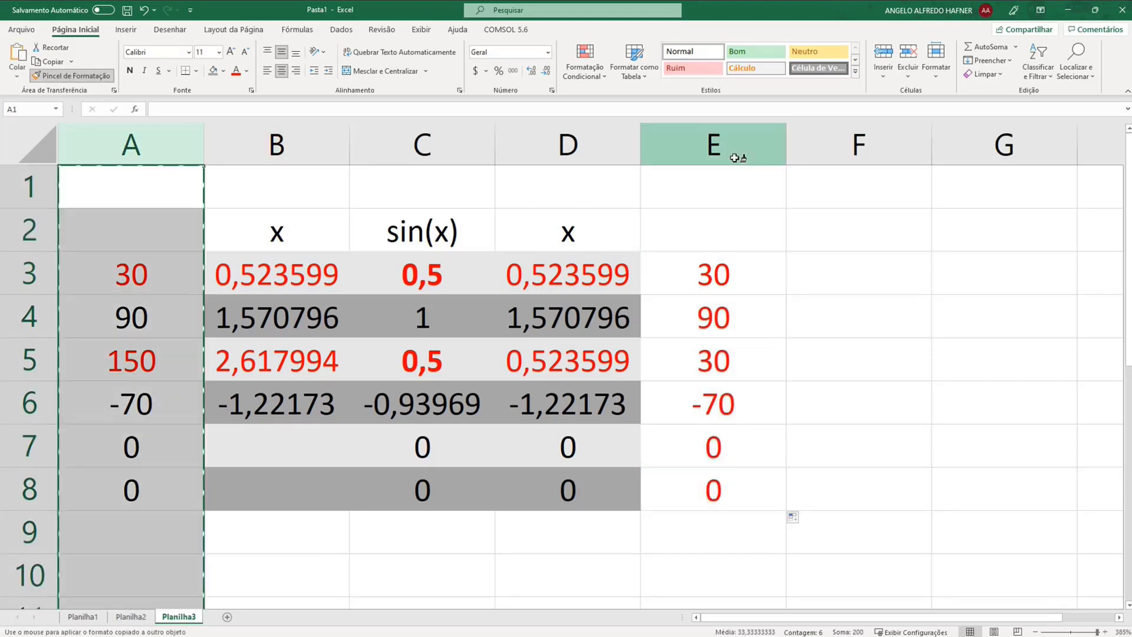
{"action": "left_click", "coordinate": [733, 154]}
{"action": "left_click", "coordinate": [842, 331]}
{"action": "left_click", "coordinate": [758, 413]}
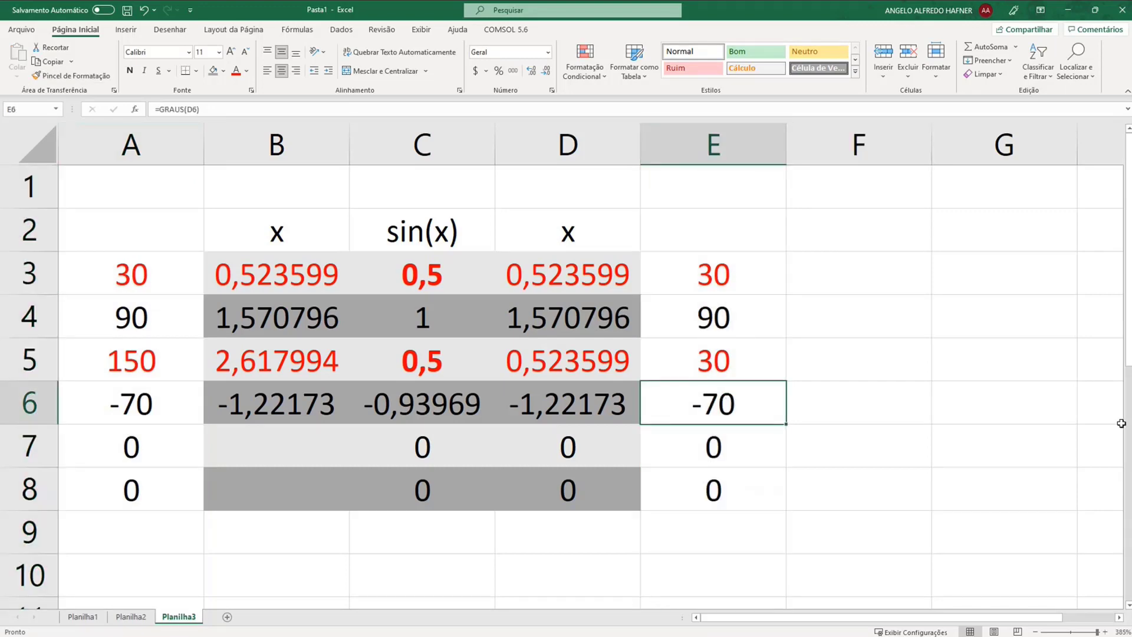
Enter -200 as the angle in degrees in cell A7
{"action": "left_click", "coordinate": [310, 446]}
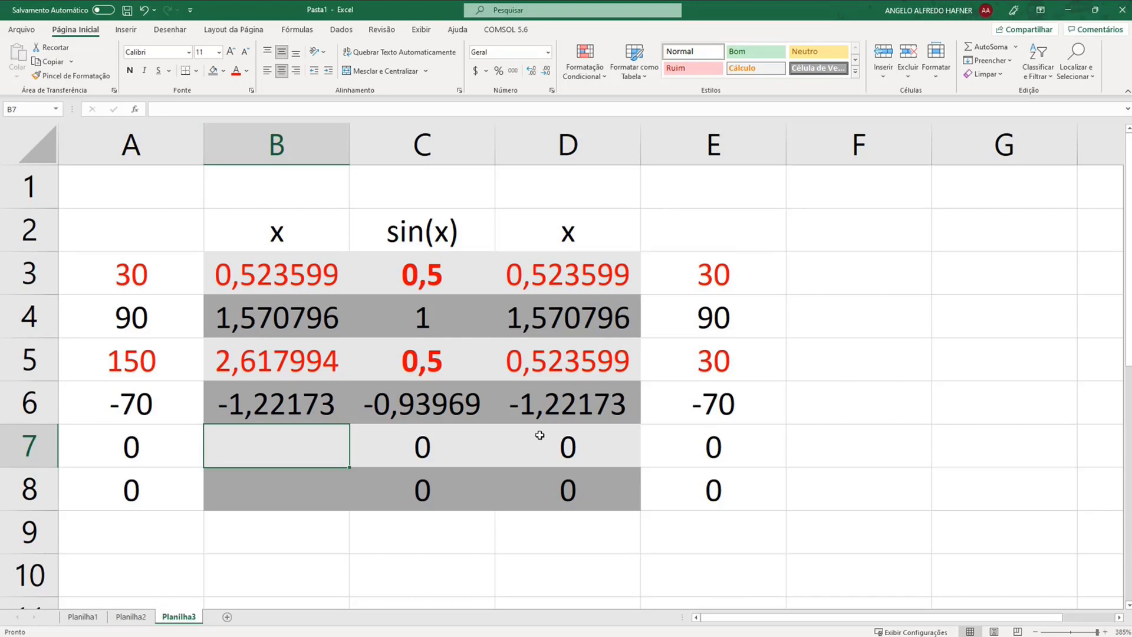
{"action": "key", "text": "Left"}
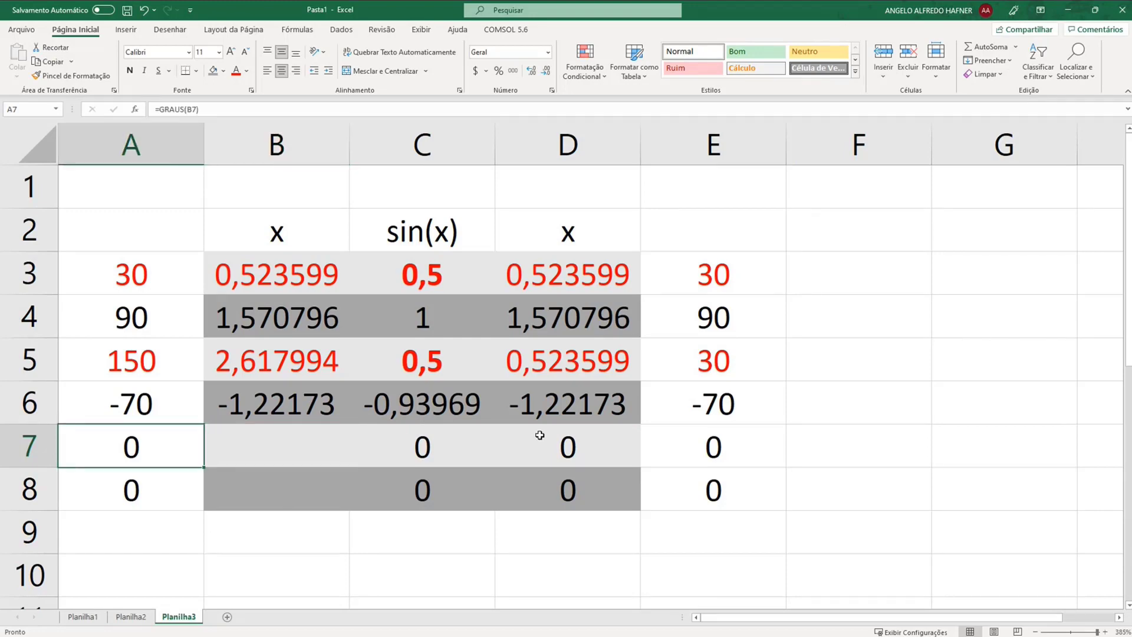
{"action": "type", "text": "-200"}
{"action": "key", "text": "Return"}
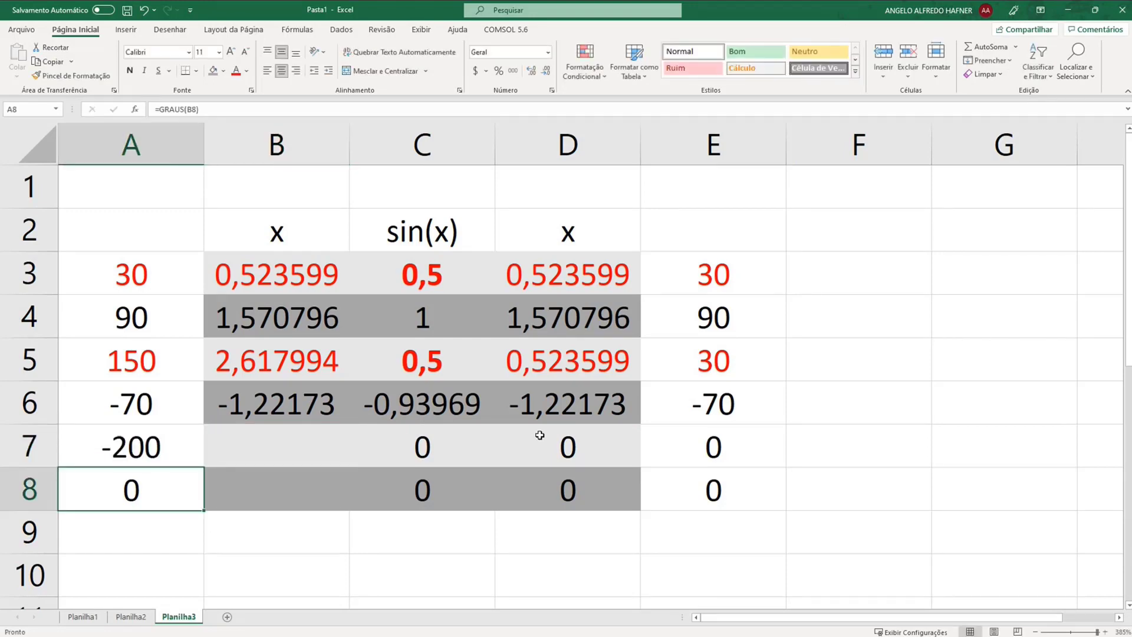
Enter =GRAUS(A7) in cell B7 as the conversion for that row's angle
{"action": "key", "text": "Up"}
{"action": "key", "text": "Right"}
{"action": "type", "text": "=graus("}
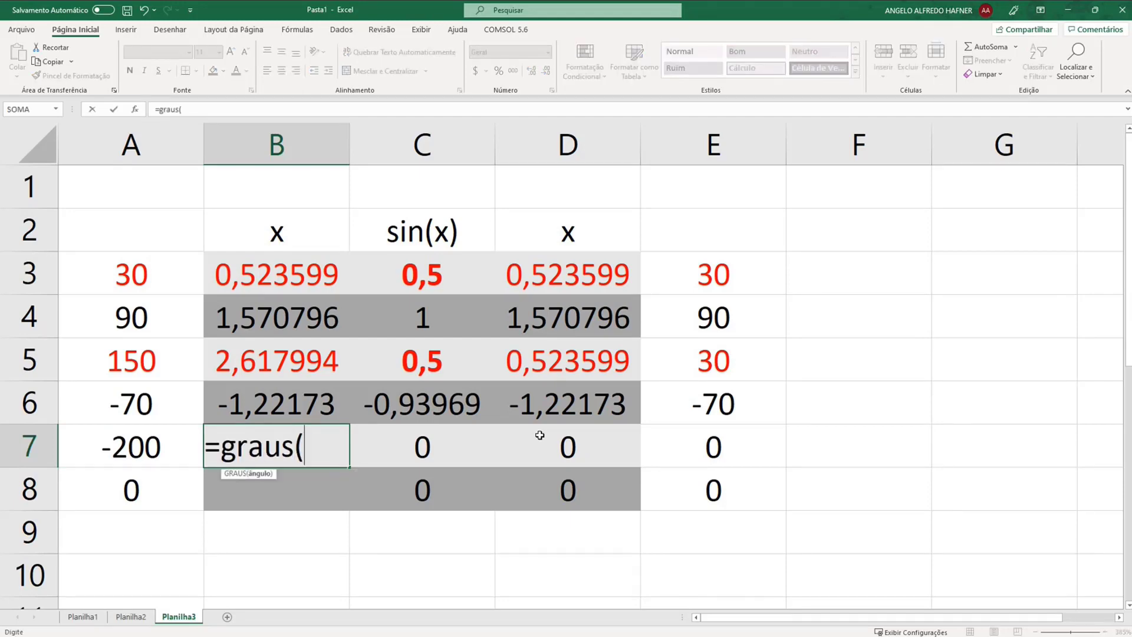
{"action": "key", "text": "Left"}
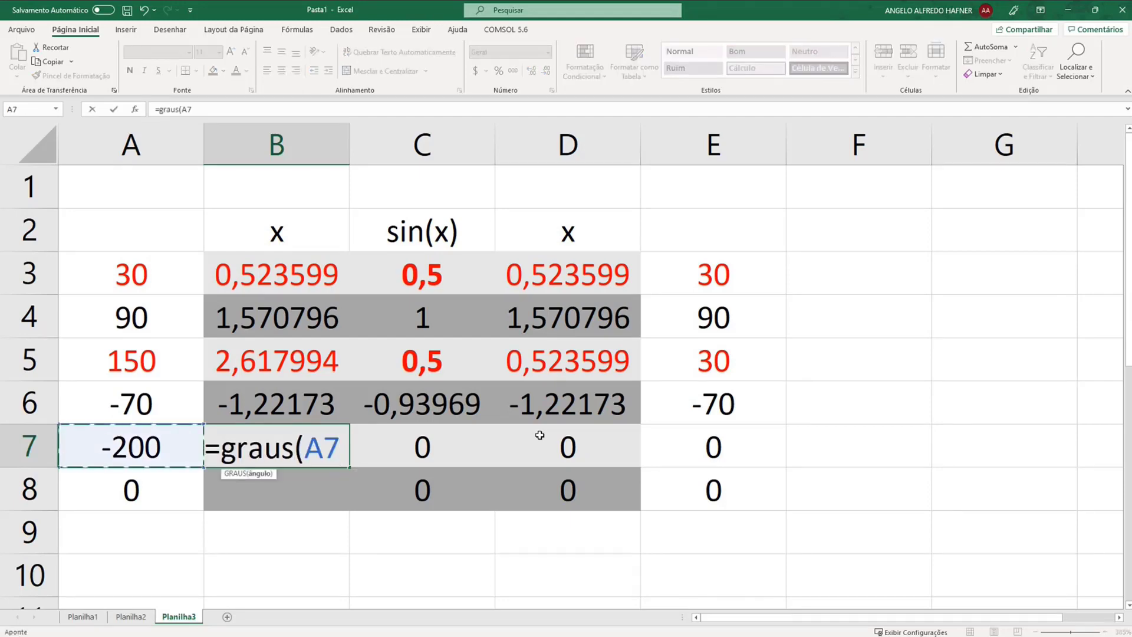
{"action": "key", "text": "Return"}
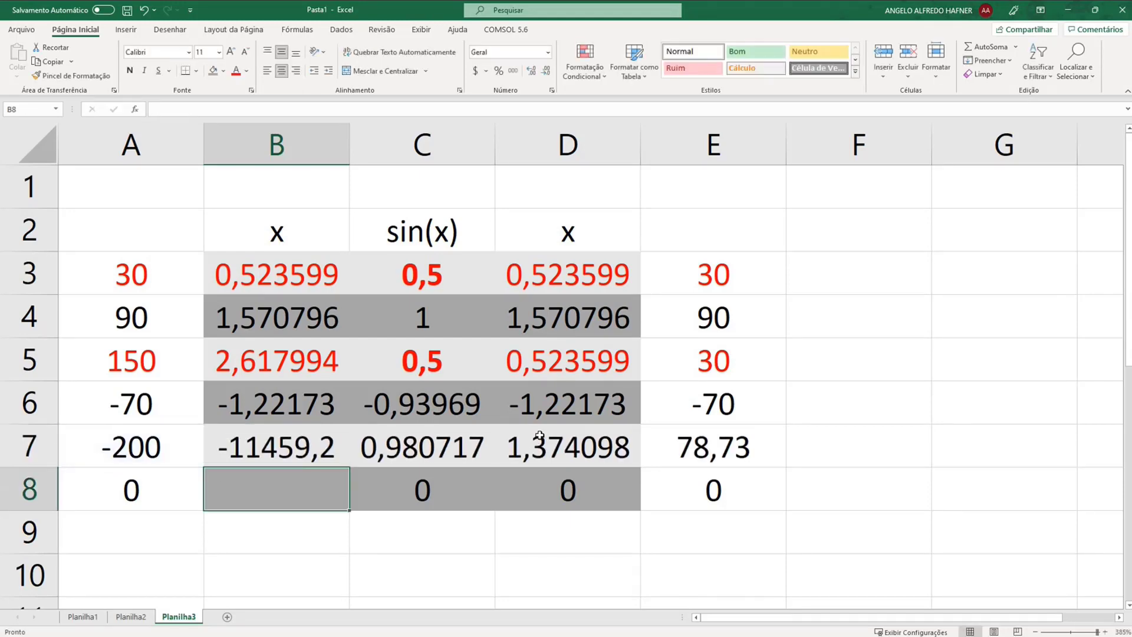
Check the degree result in E7, and change the angle in cell A7 to -90
{"action": "left_click", "coordinate": [711, 447]}
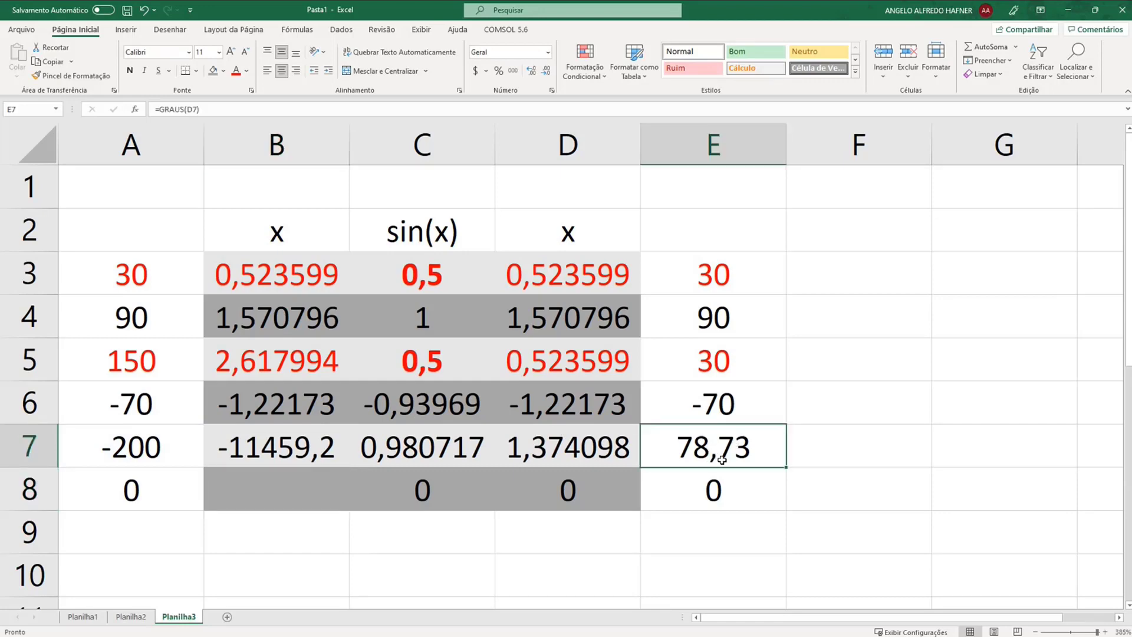
{"action": "left_click", "coordinate": [190, 440]}
{"action": "type", "text": "-90"}
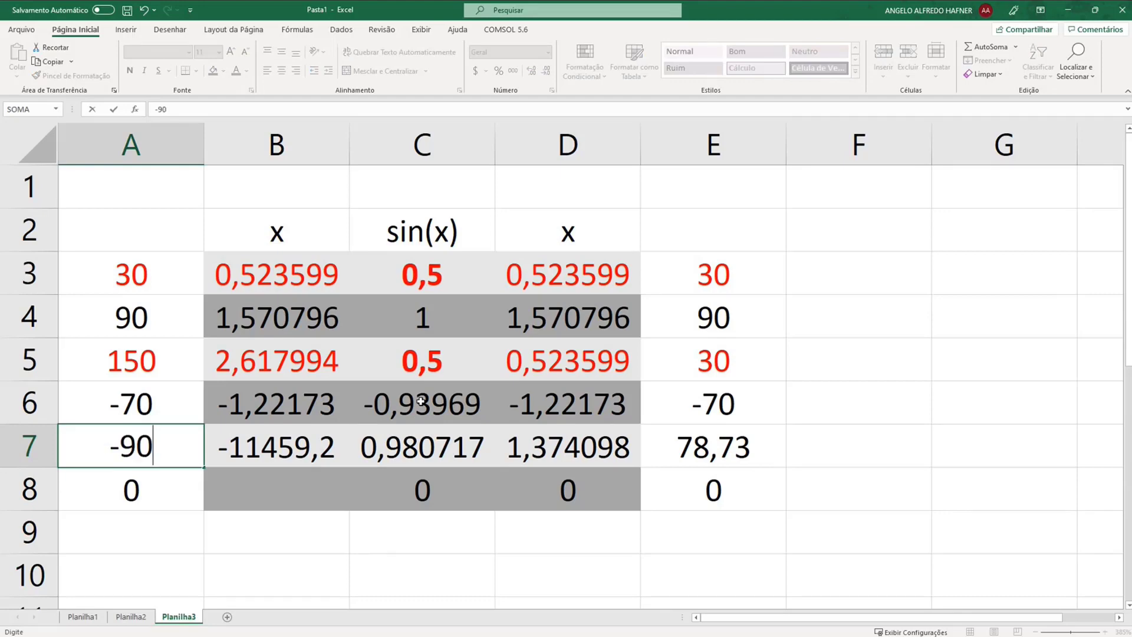
{"action": "key", "text": "Return"}
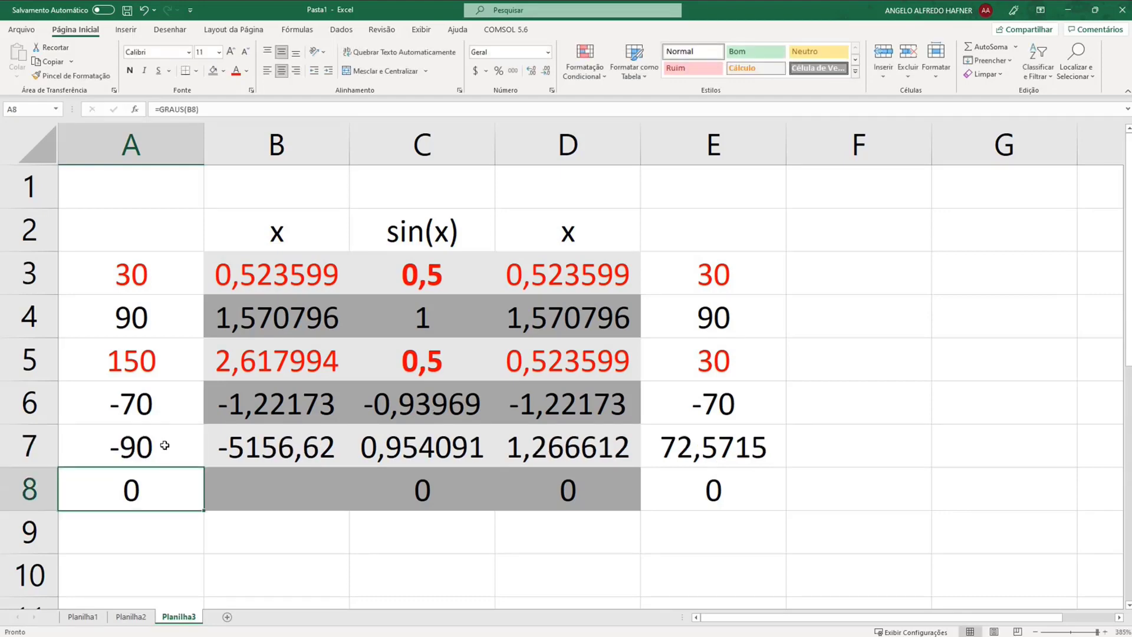
Change the angle in cell A7 to -89 and check the degree result in E7
{"action": "left_click", "coordinate": [140, 453]}
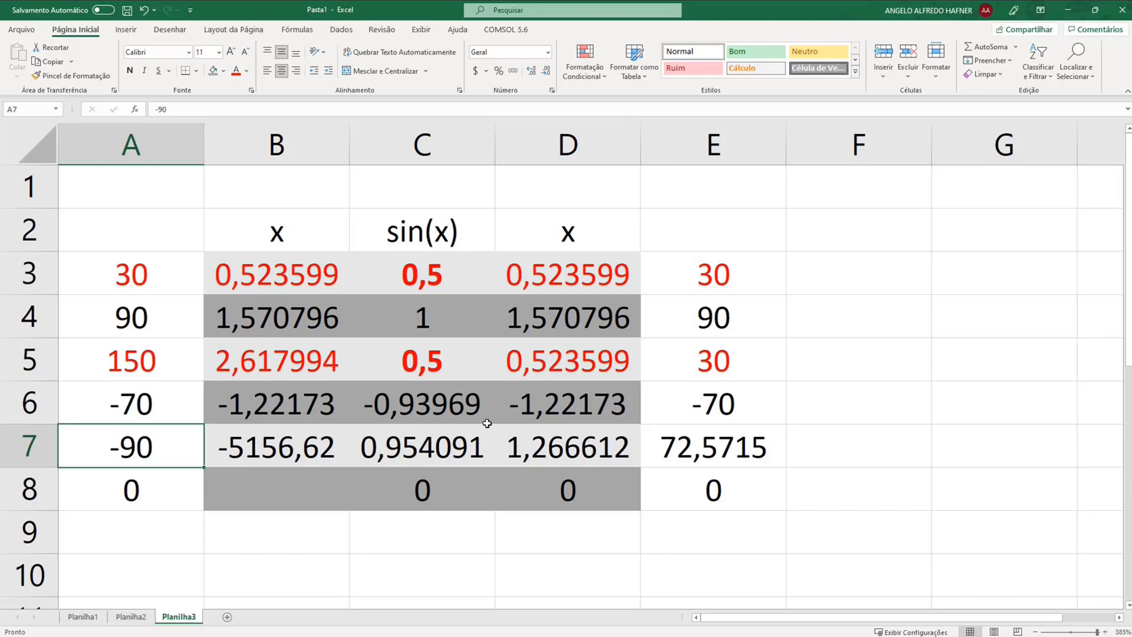
{"action": "type", "text": "-89"}
{"action": "key", "text": "Return"}
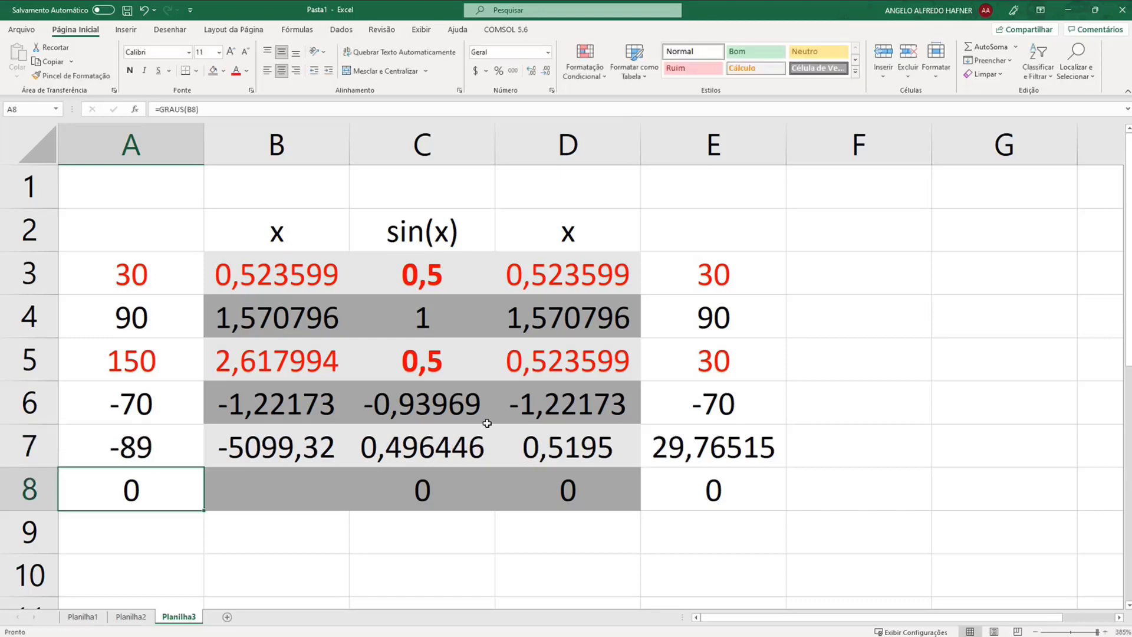
{"action": "left_click", "coordinate": [748, 455]}
Replace the formula in cell B7 with =RADIANOS(A7) to convert that row's angle to radians
{"action": "left_click", "coordinate": [294, 451]}
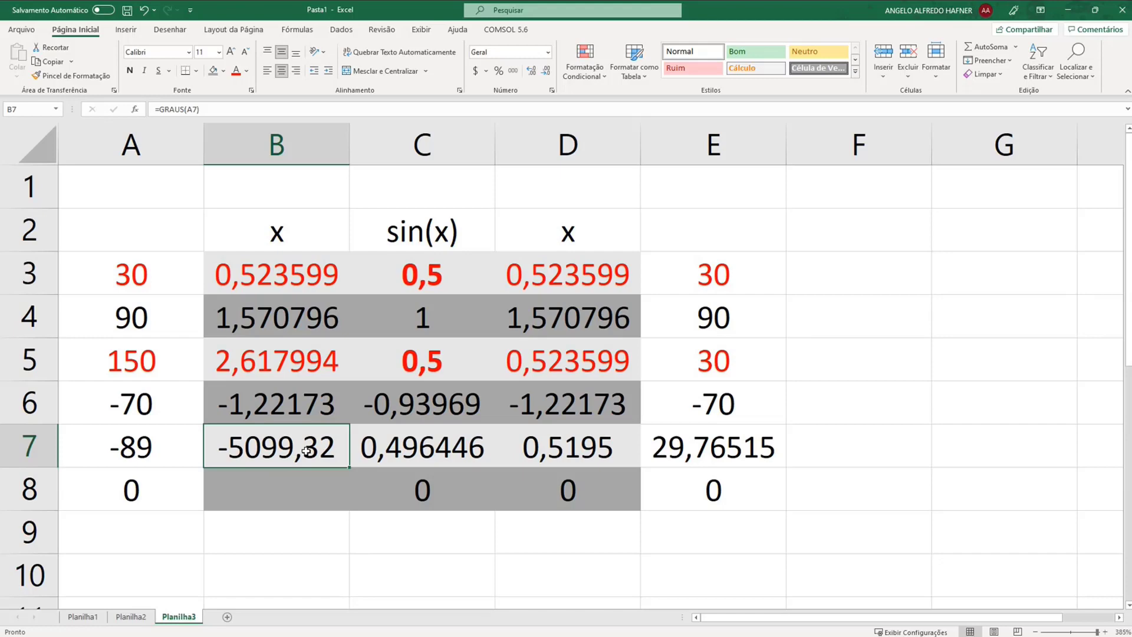
{"action": "type", "text": "=radia"}
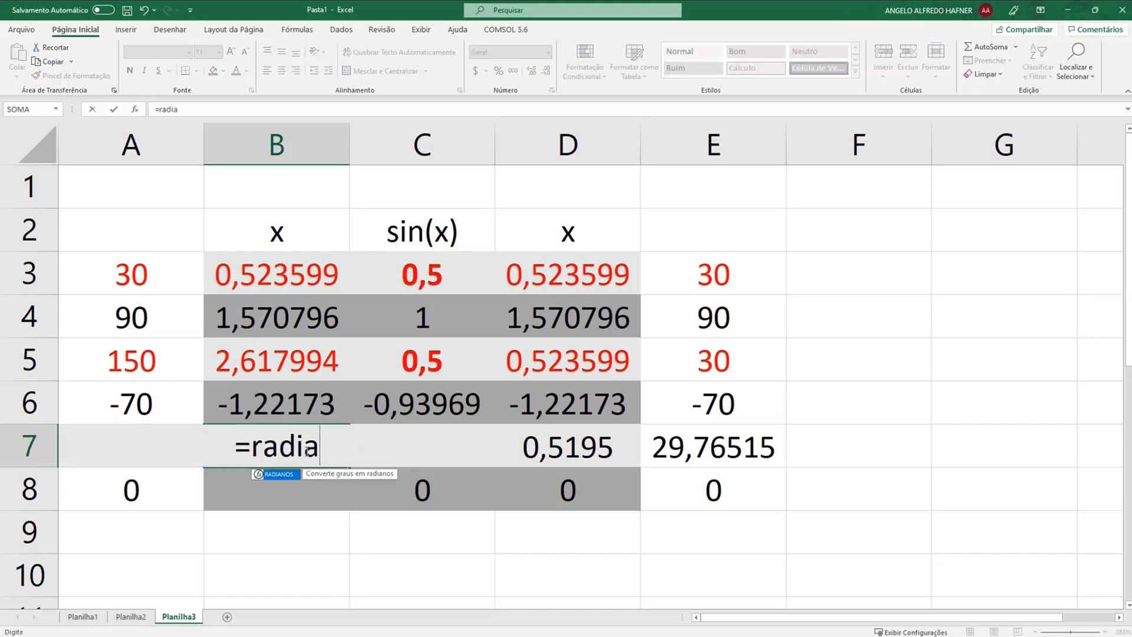
{"action": "key", "text": "Tab"}
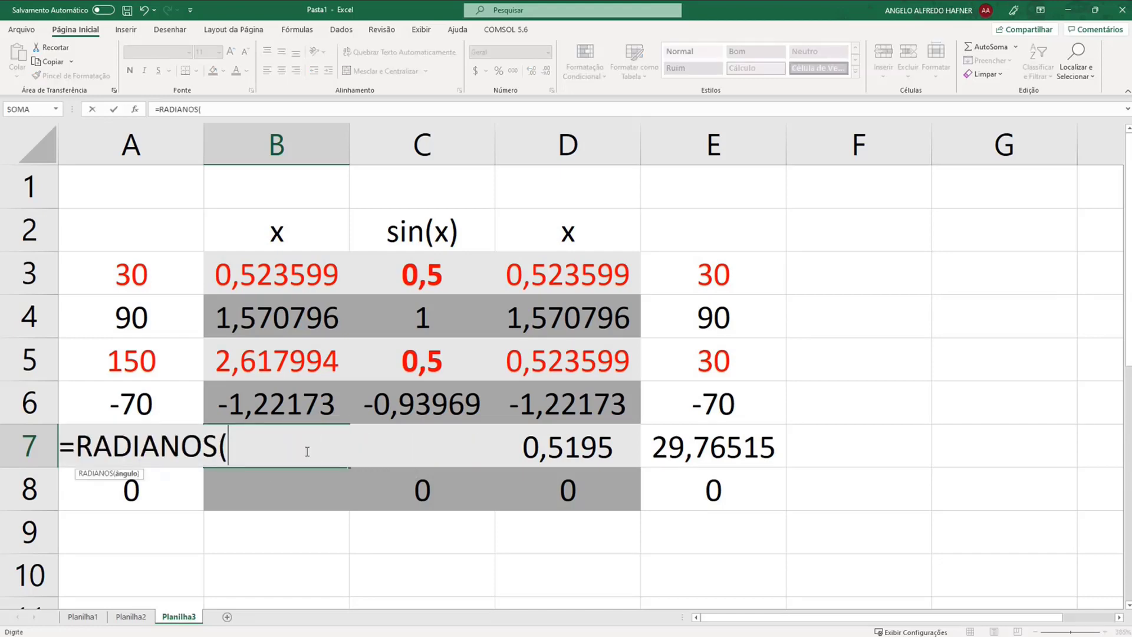
{"action": "key", "text": "Left"}
{"action": "key", "text": "Return"}
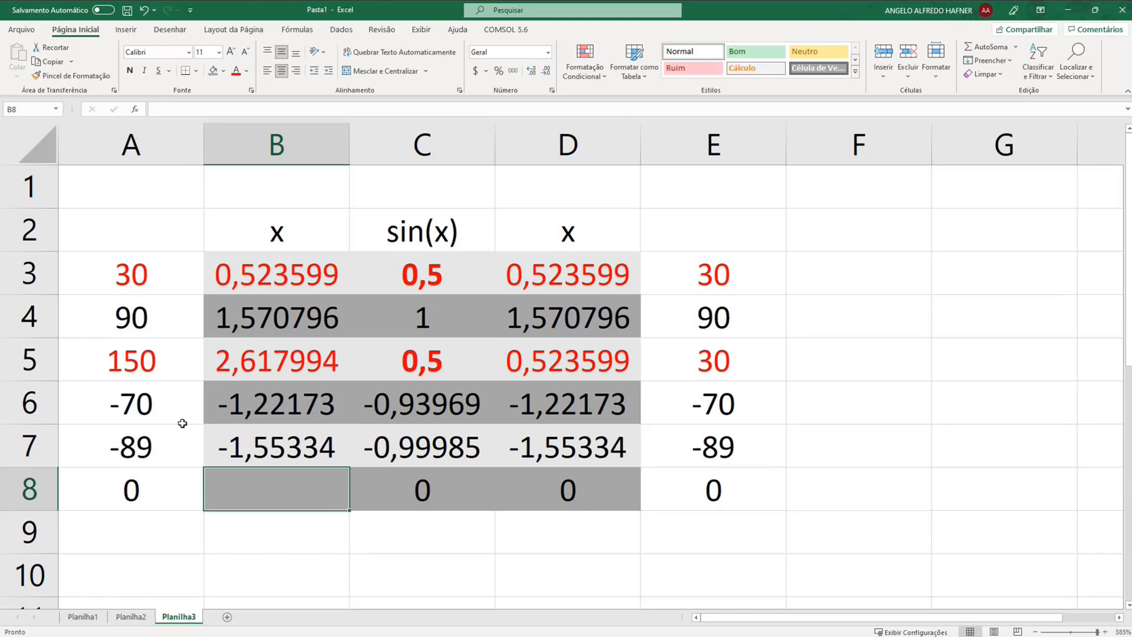
Test the corrected row with an angle of -90 degrees in cell A7
{"action": "left_click", "coordinate": [151, 441]}
{"action": "type", "text": "-90"}
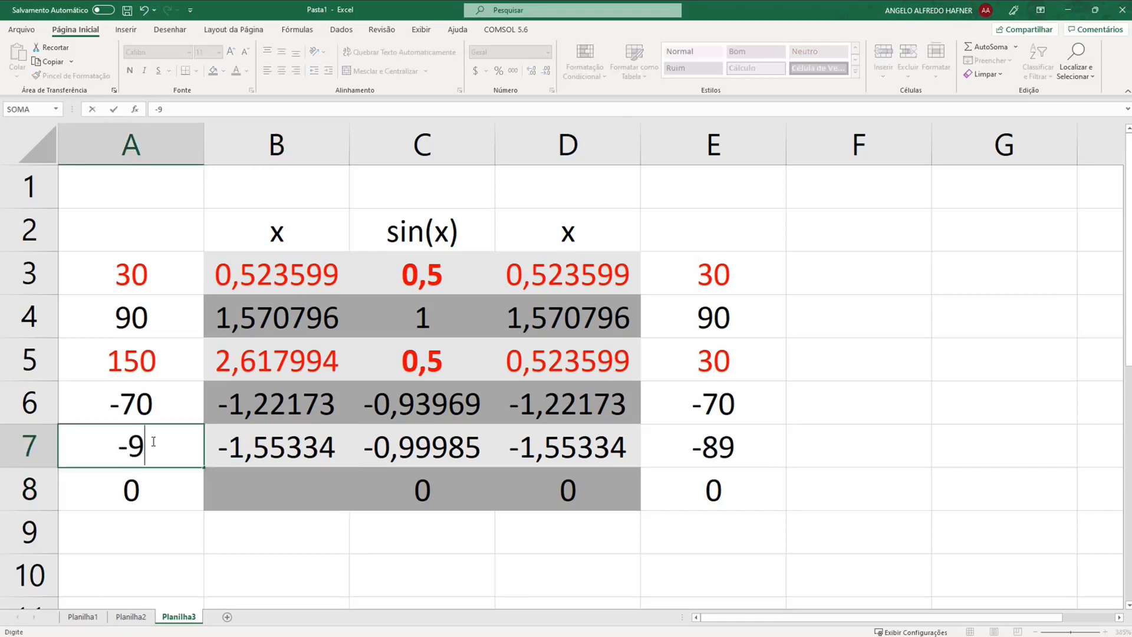
{"action": "key", "text": "Return"}
Set the angle in cell A7 to -200 degrees
{"action": "left_click", "coordinate": [152, 441]}
{"action": "type", "text": "-200"}
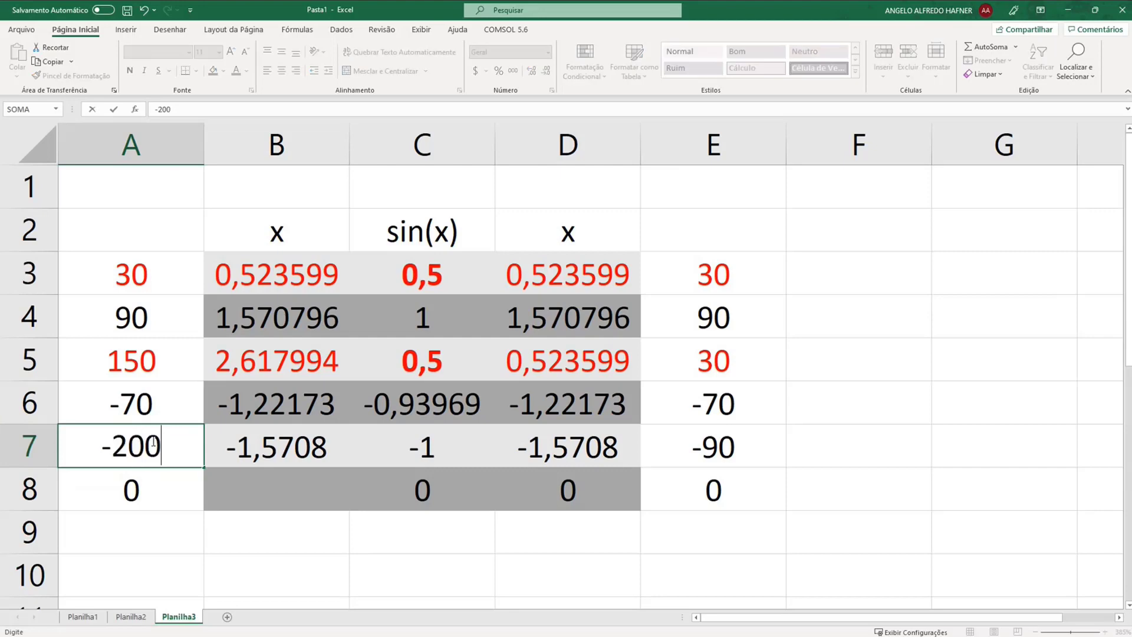
{"action": "key", "text": "Return"}
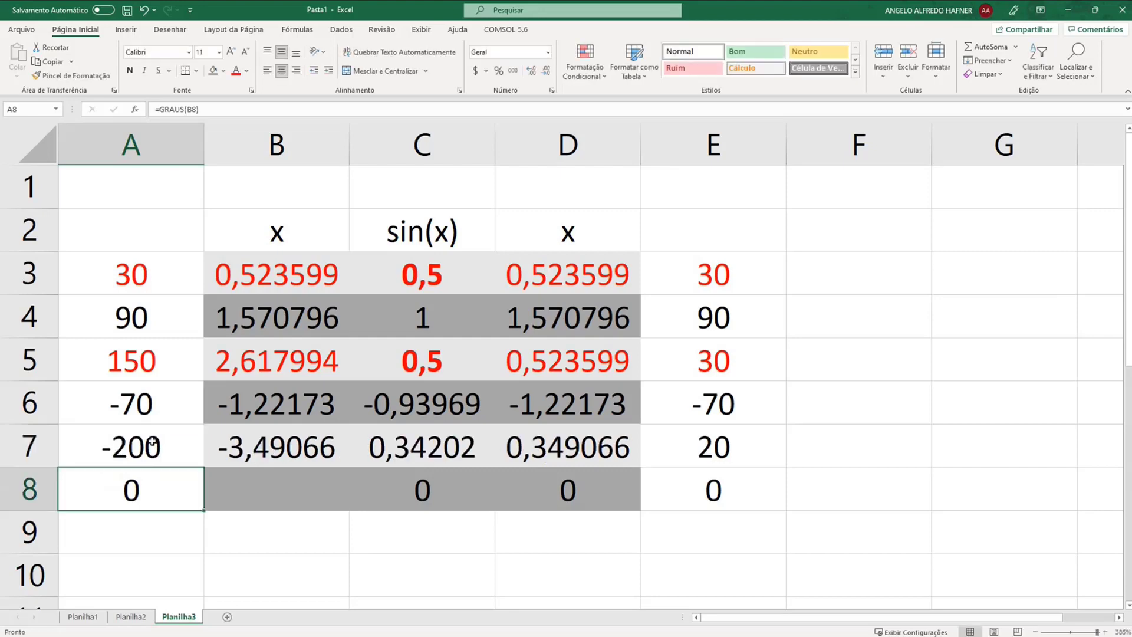
Compare the angle in A7 with the degree result in E7, and minimize the workbook to return to the Example 9 slide
{"action": "left_click", "coordinate": [152, 441]}
{"action": "left_click", "coordinate": [727, 450]}
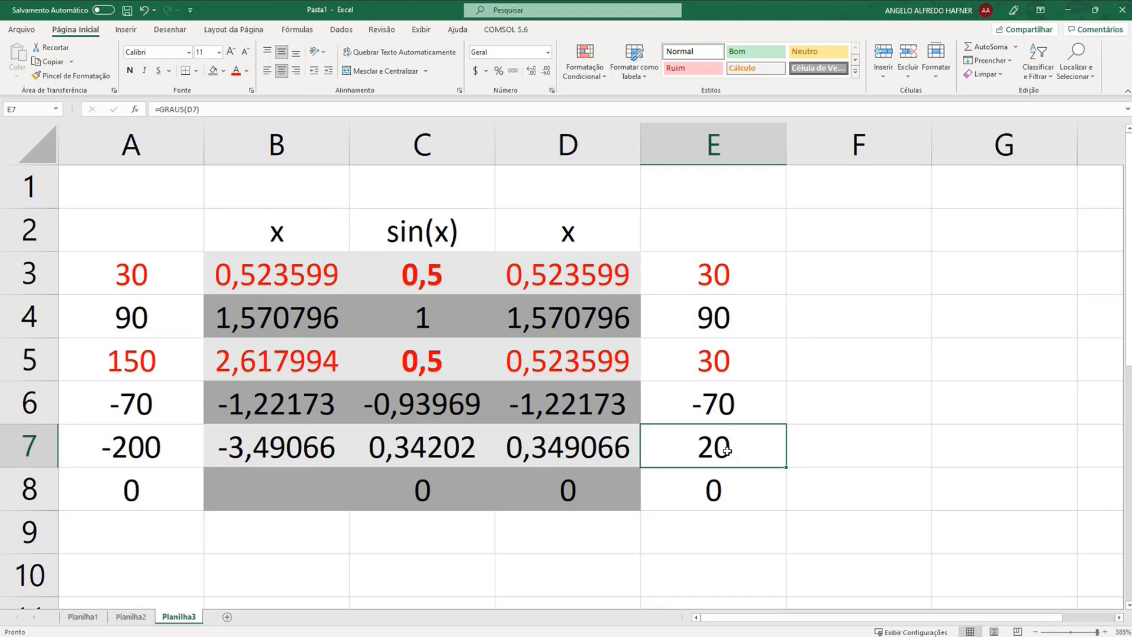
{"action": "left_click", "coordinate": [1069, 12]}
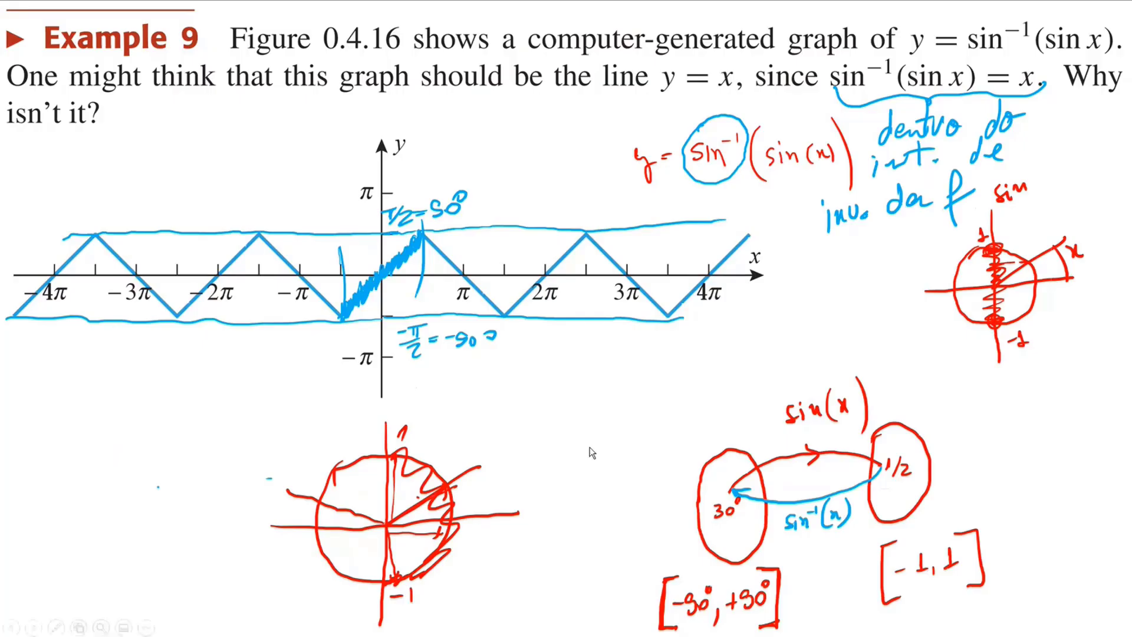